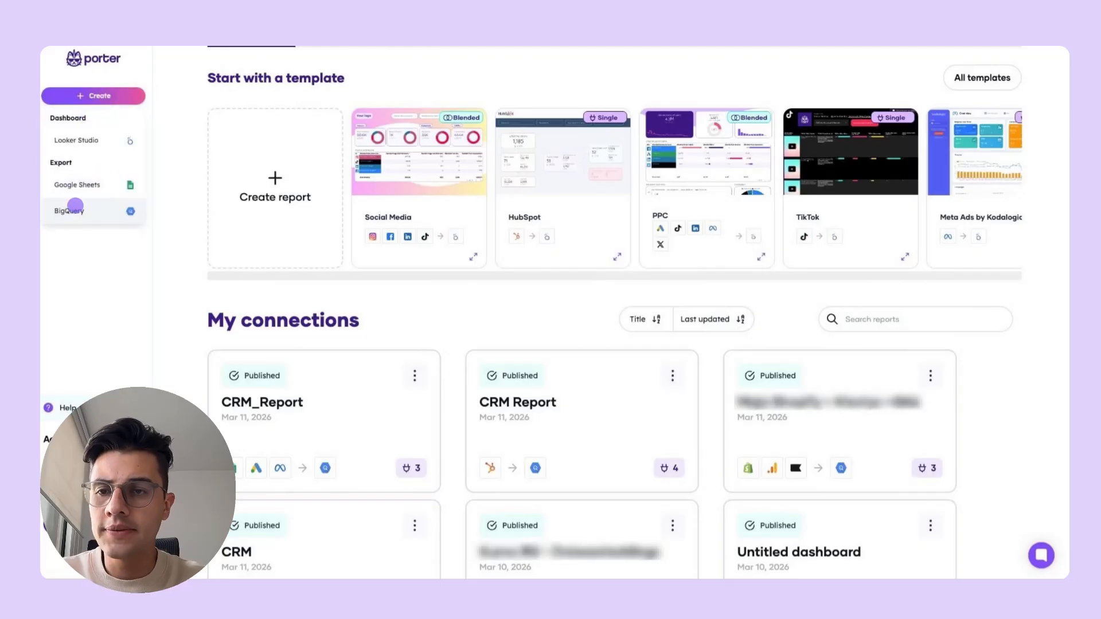
- Start a new BigQuery export with Meta Ads, Google Ads and TikTok Ads as its data sources
left_click(94, 210)
left_click(377, 189)
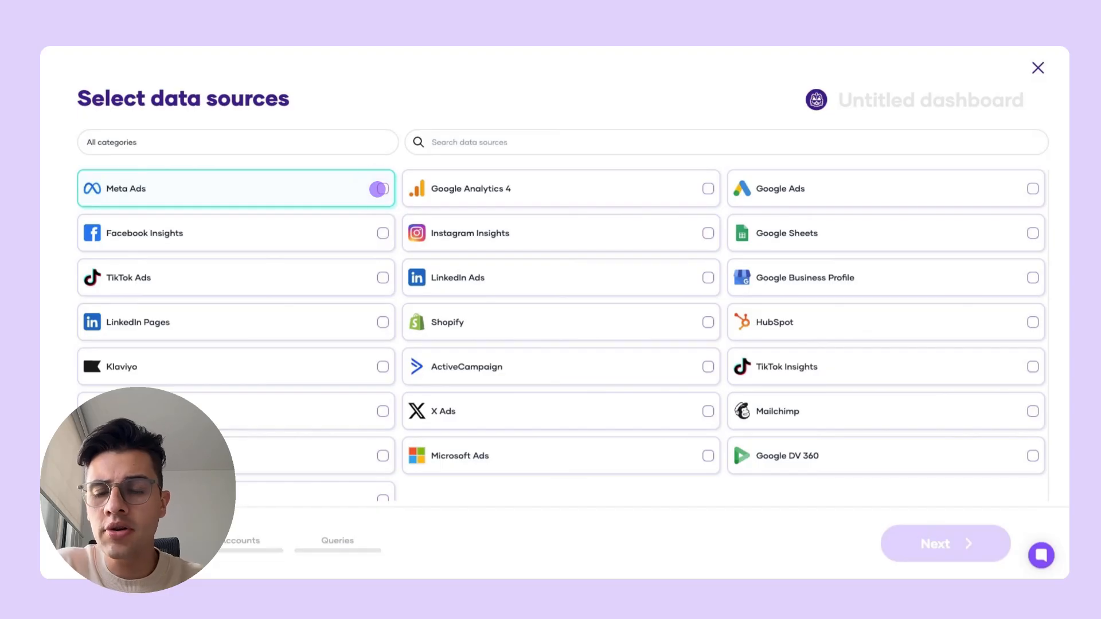
left_click(1032, 189)
left_click(383, 277)
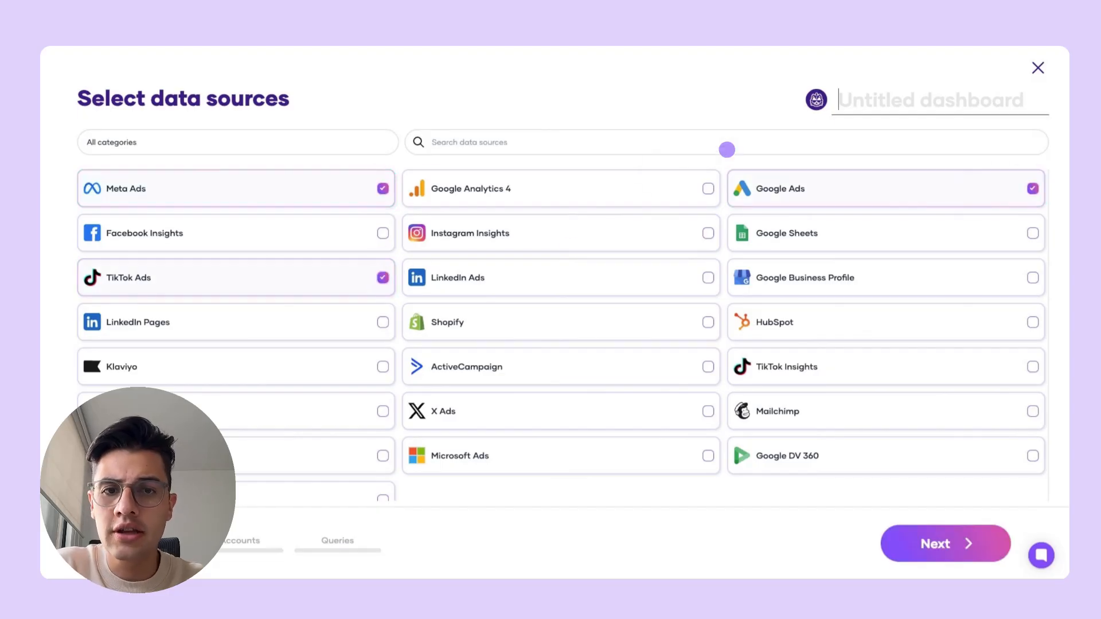
- Name the export PPC_Report and continue to connecting the data sources
left_click(869, 99)
type("PPC_Report")
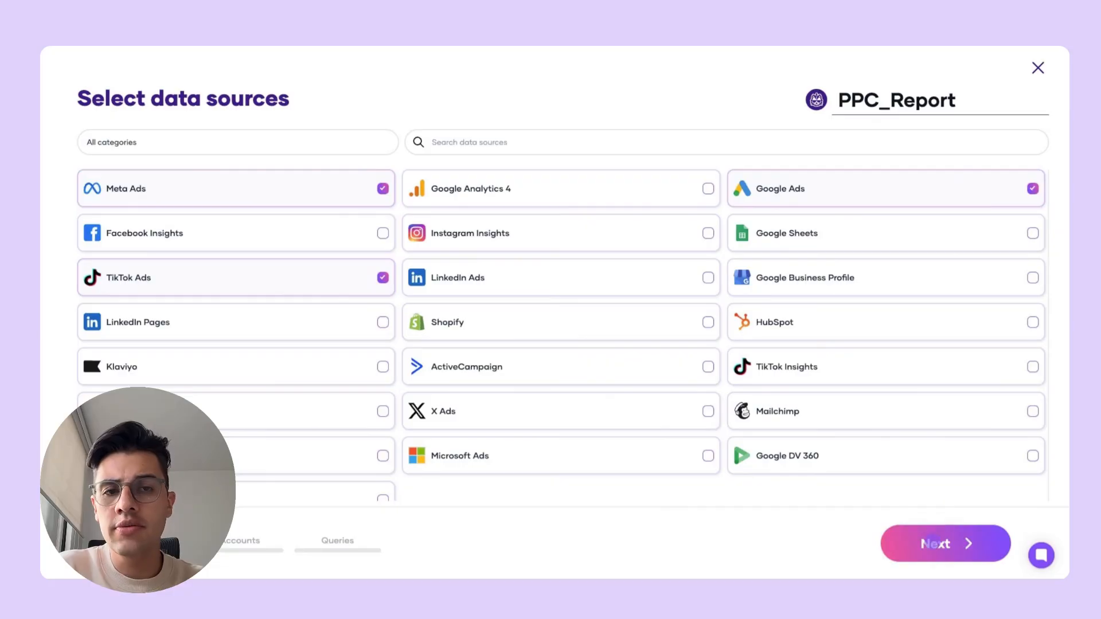
left_click(932, 542)
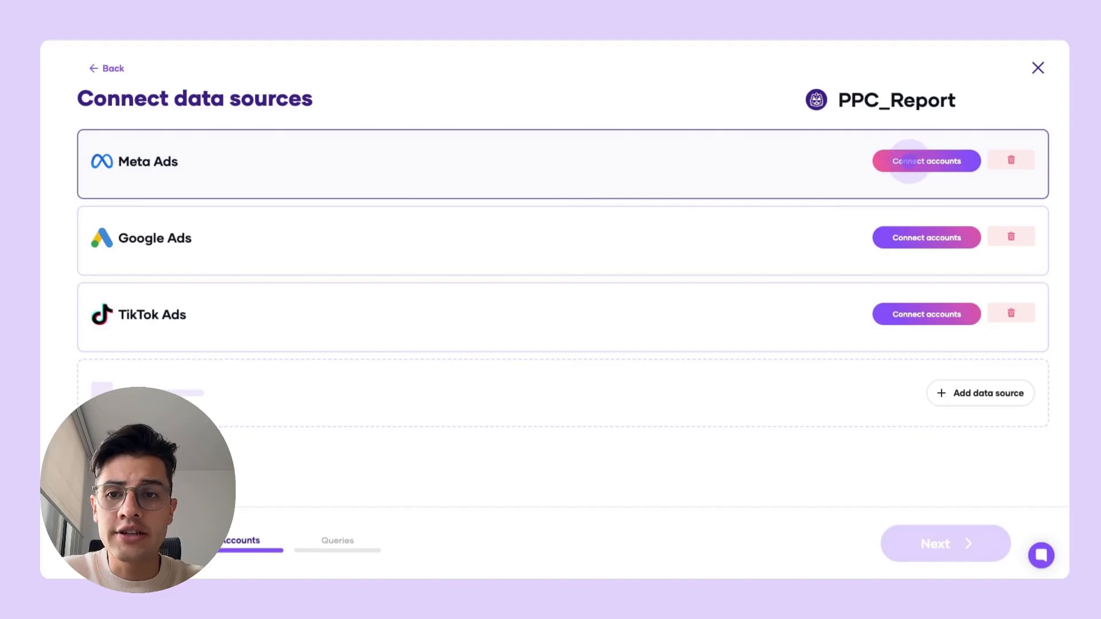
- Connect three Meta Ads accounts to the report and save the selection
left_click(909, 161)
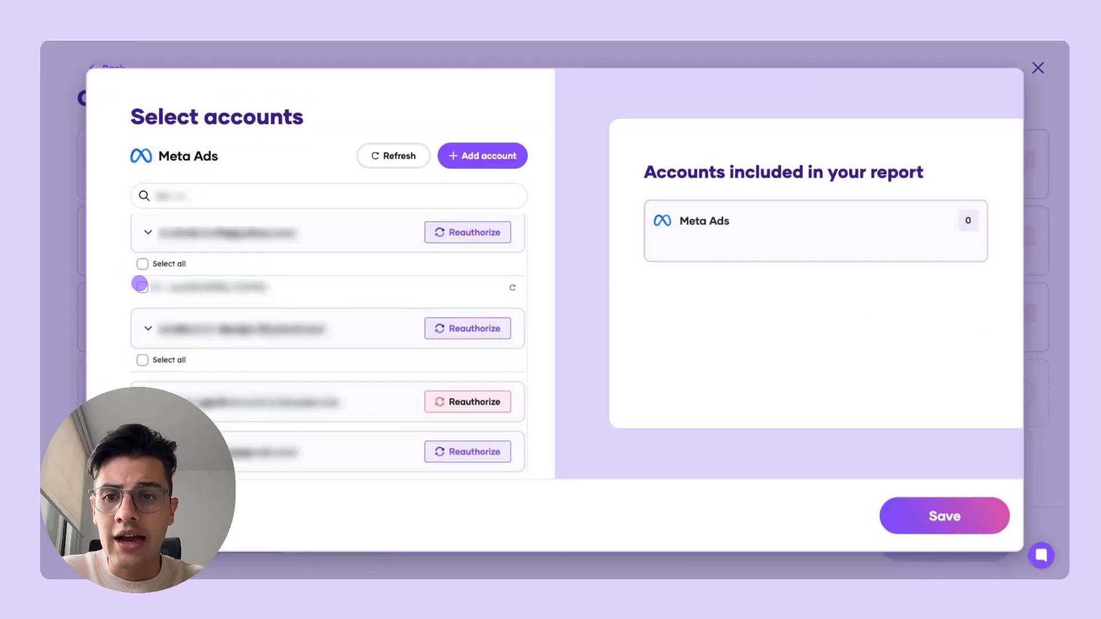
left_click(142, 286)
left_click(207, 199)
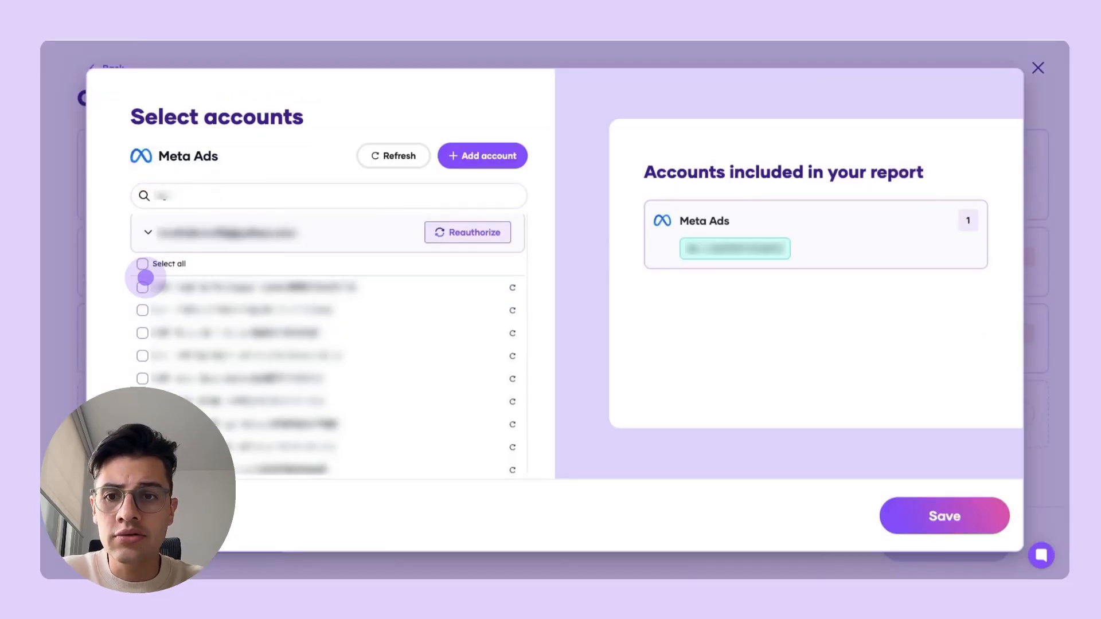
left_click(143, 285)
left_click(142, 366)
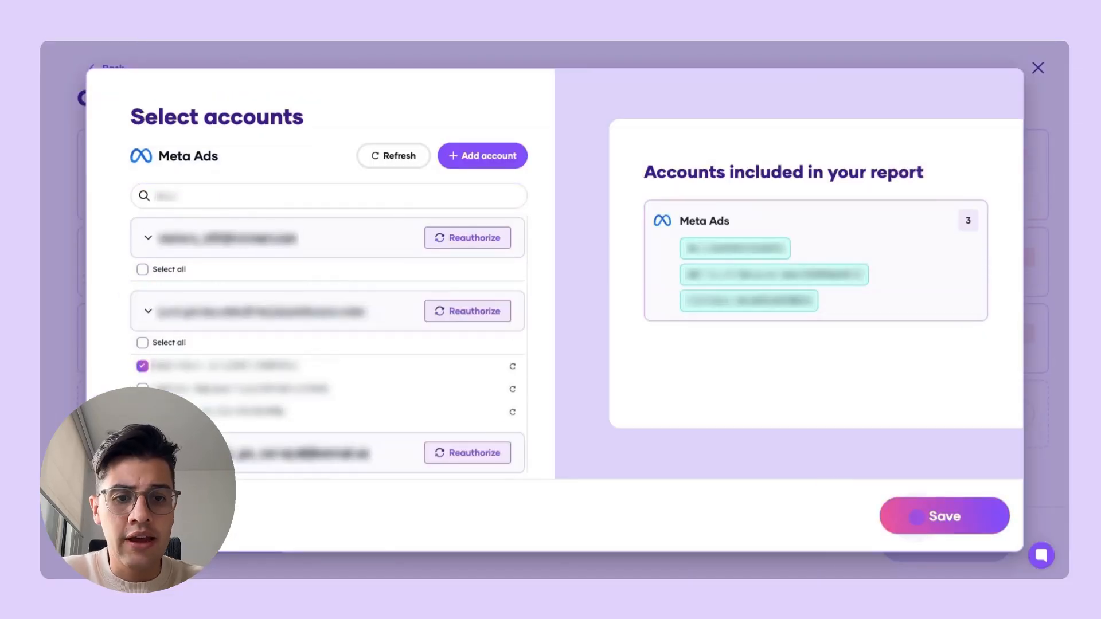
left_click(916, 516)
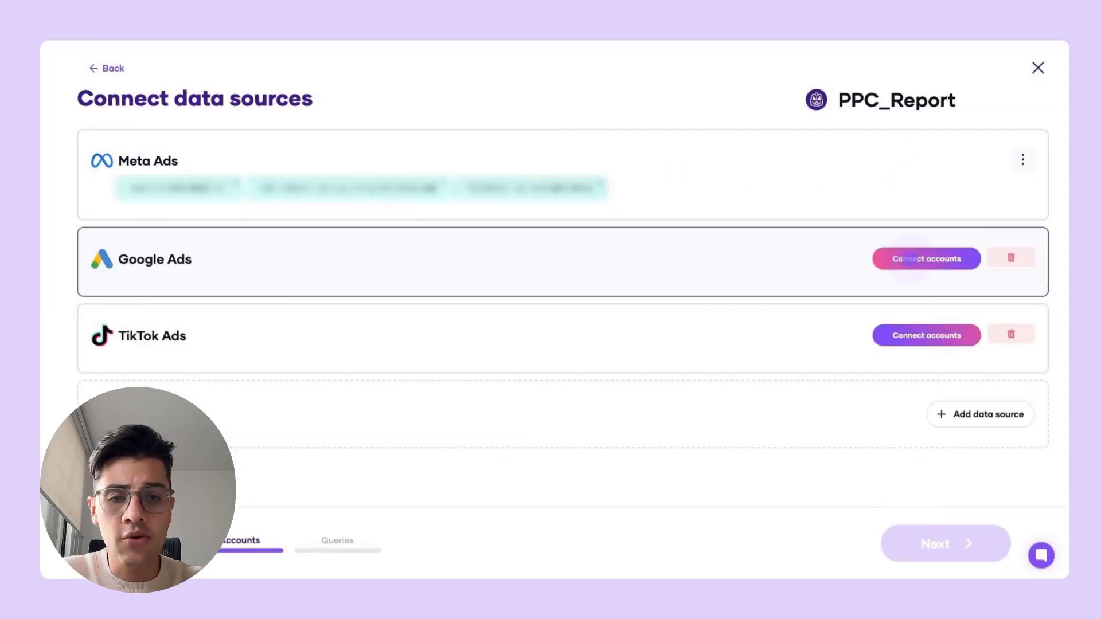
- Search the Google Ads accounts and add the wanted ones to the report
left_click(909, 258)
left_click(250, 196)
left_click(142, 328)
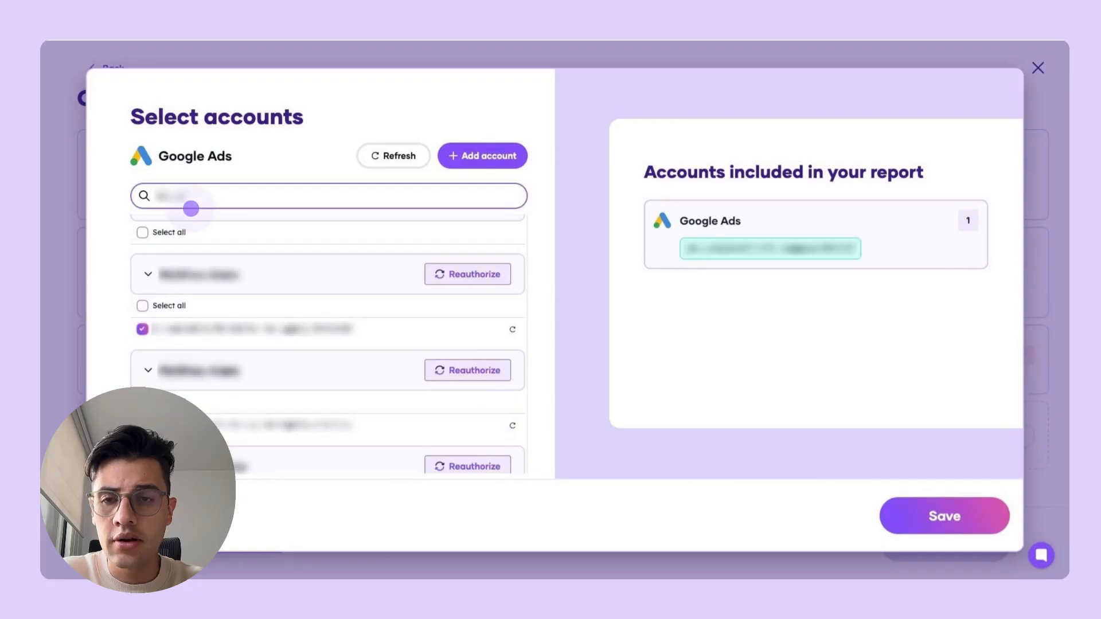
left_click(141, 380)
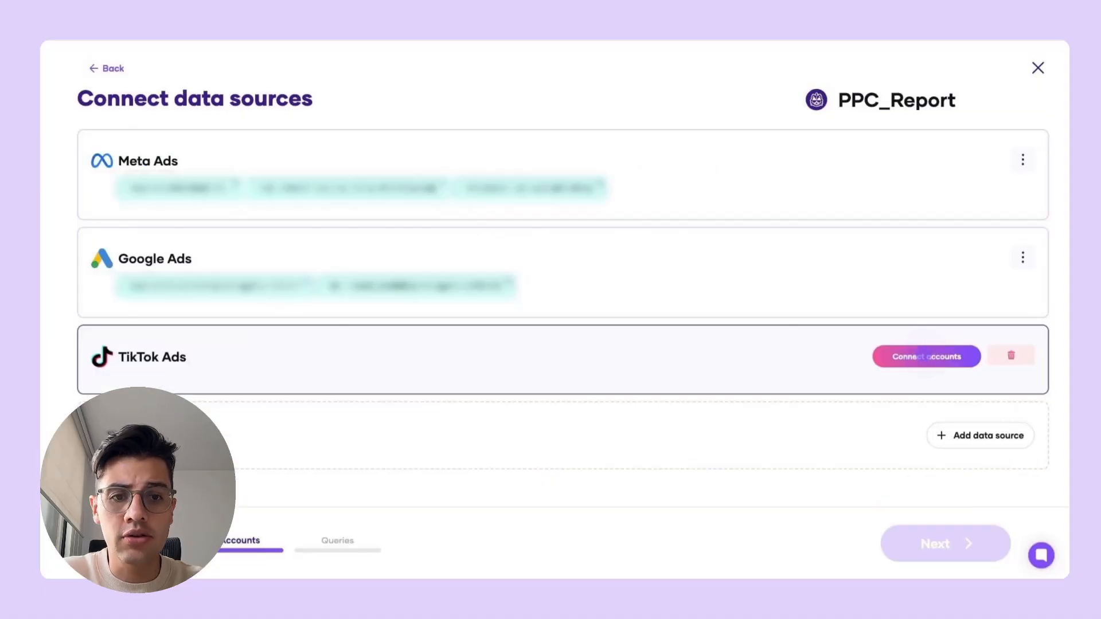
- Connect a TikTok Ads account, save it and continue to the query setup
left_click(919, 355)
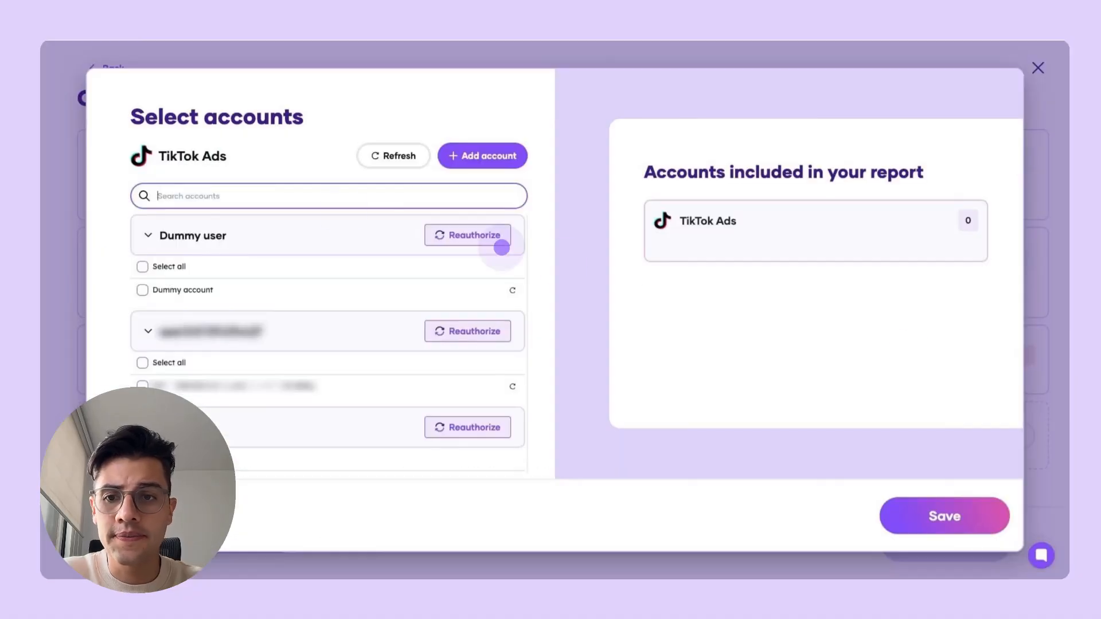
scroll(167, 253, "down", 2)
left_click(141, 270)
left_click(920, 516)
left_click(927, 552)
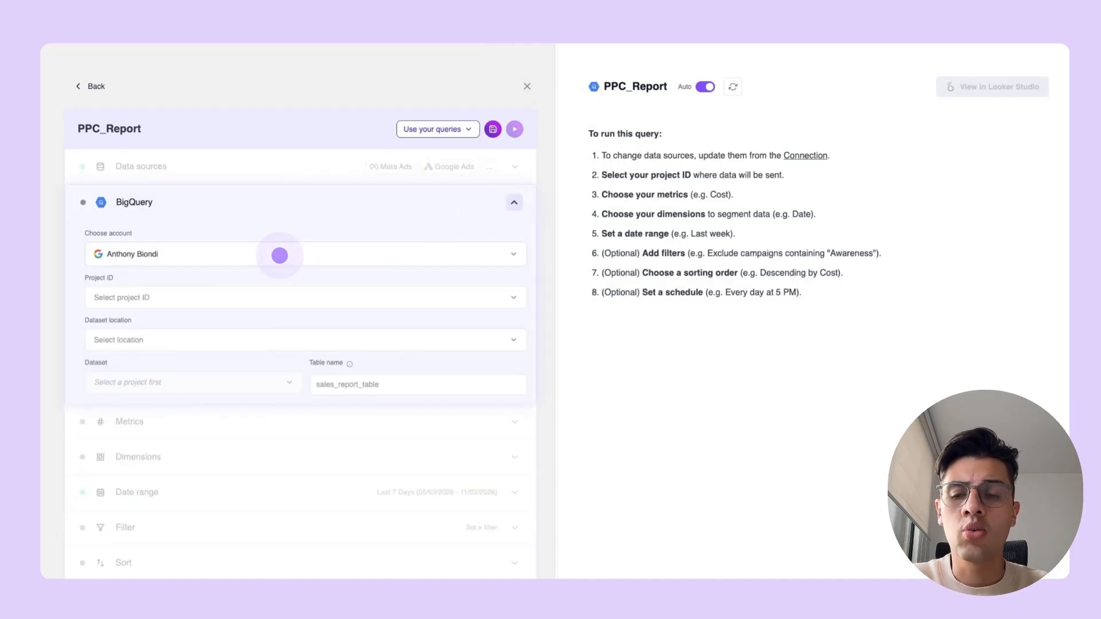
- Choose the BigQuery destination account, and look up its project in the Google Cloud project picker
left_click(279, 255)
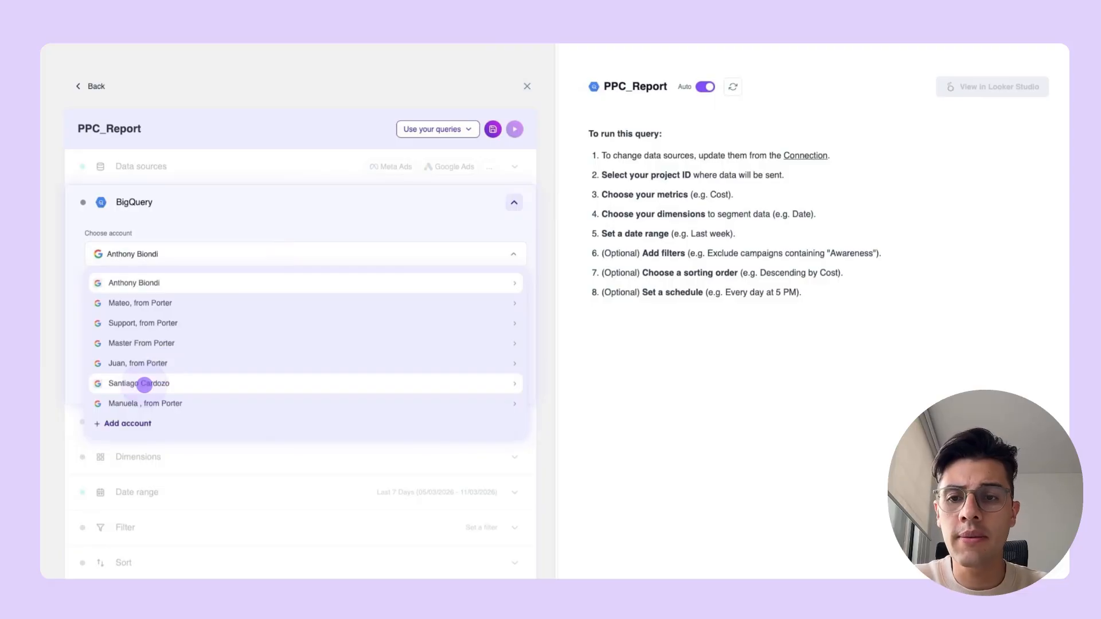
left_click(143, 384)
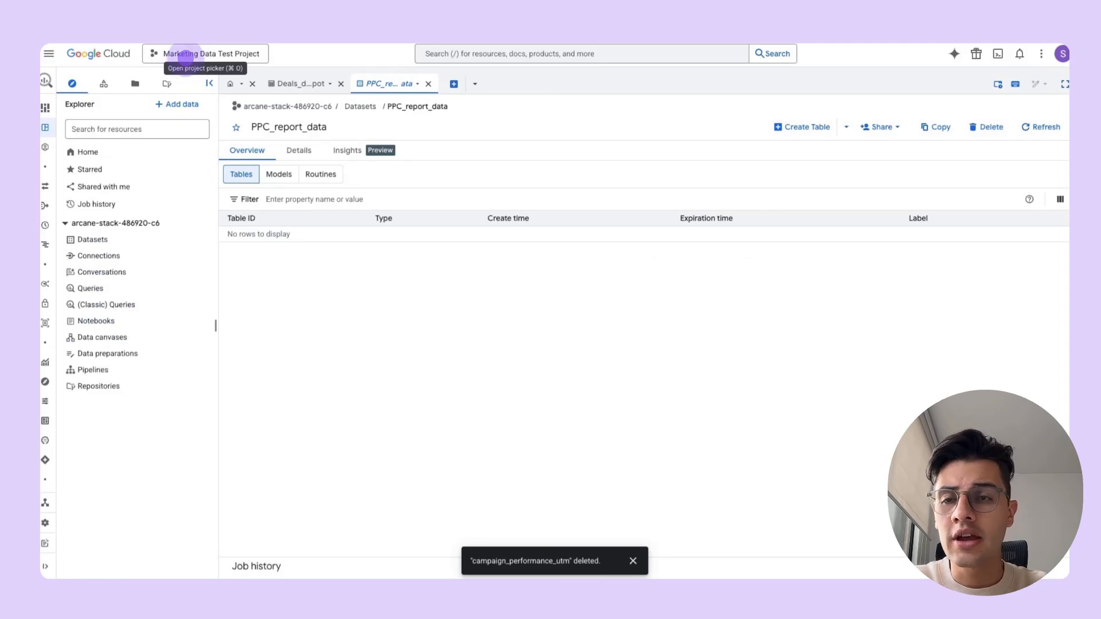
left_click(113, 152)
left_click(187, 54)
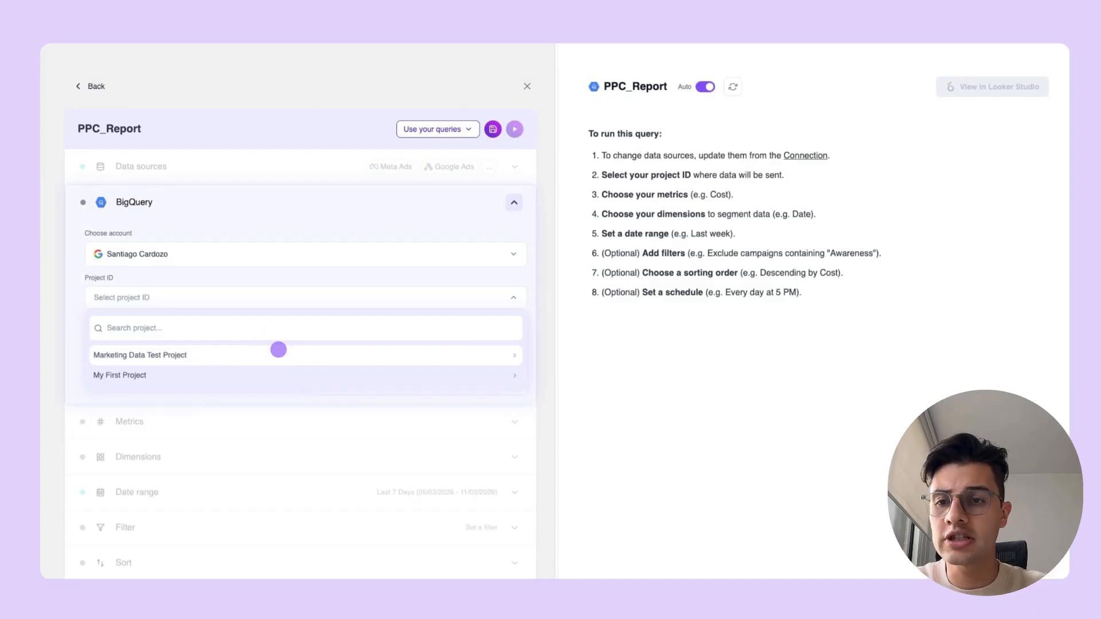
- Set the query's project to Marketing Data Test Project and its dataset location to US (Multi-region)
left_click(278, 355)
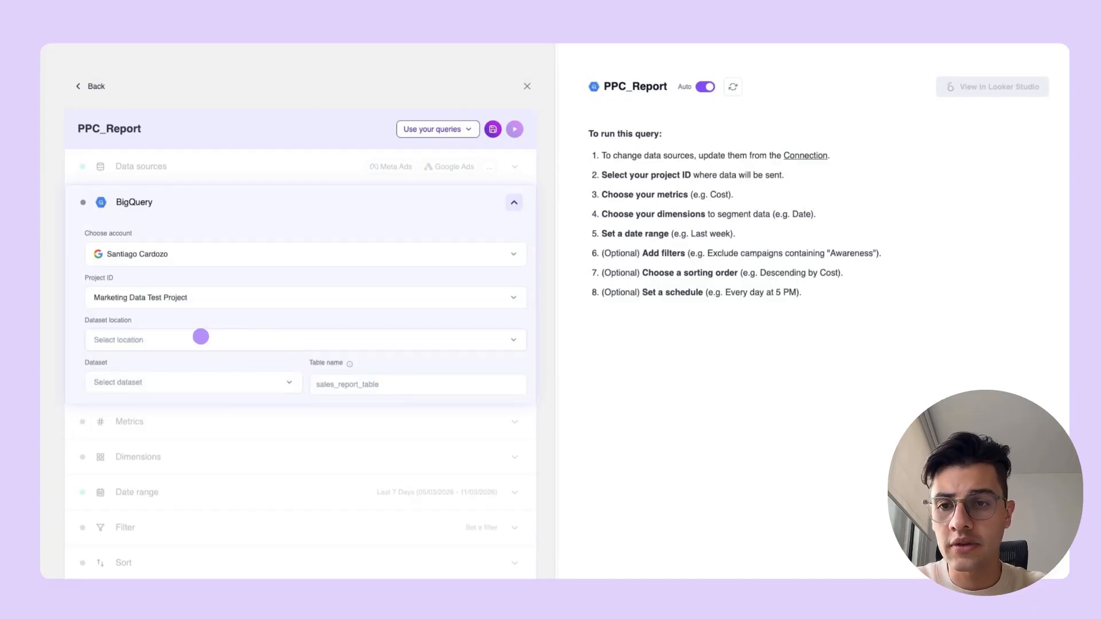
left_click(200, 337)
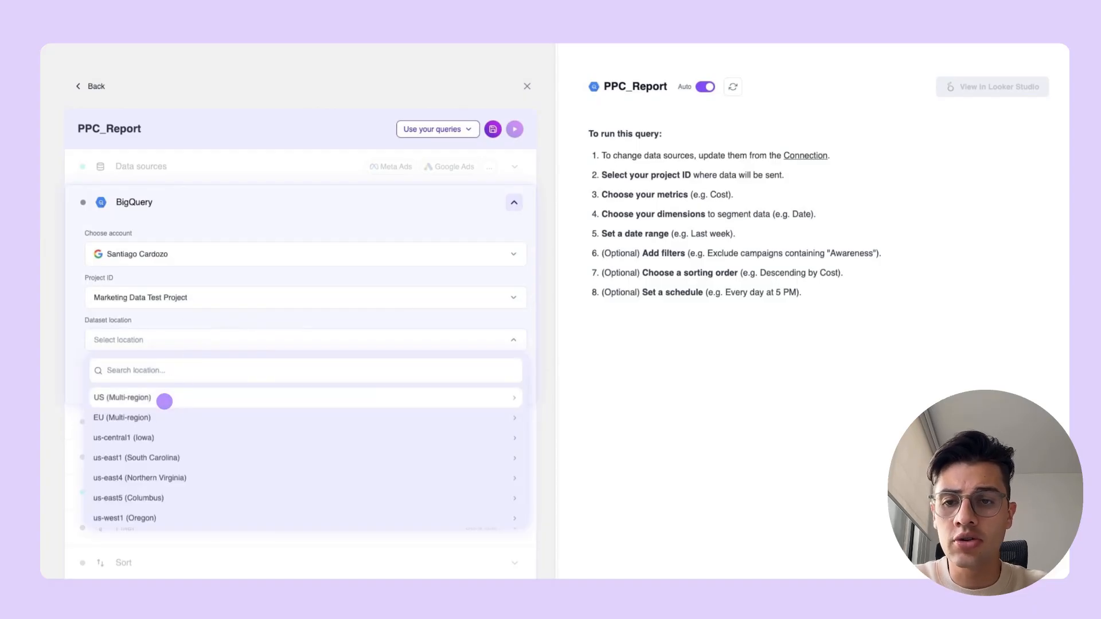
left_click(162, 397)
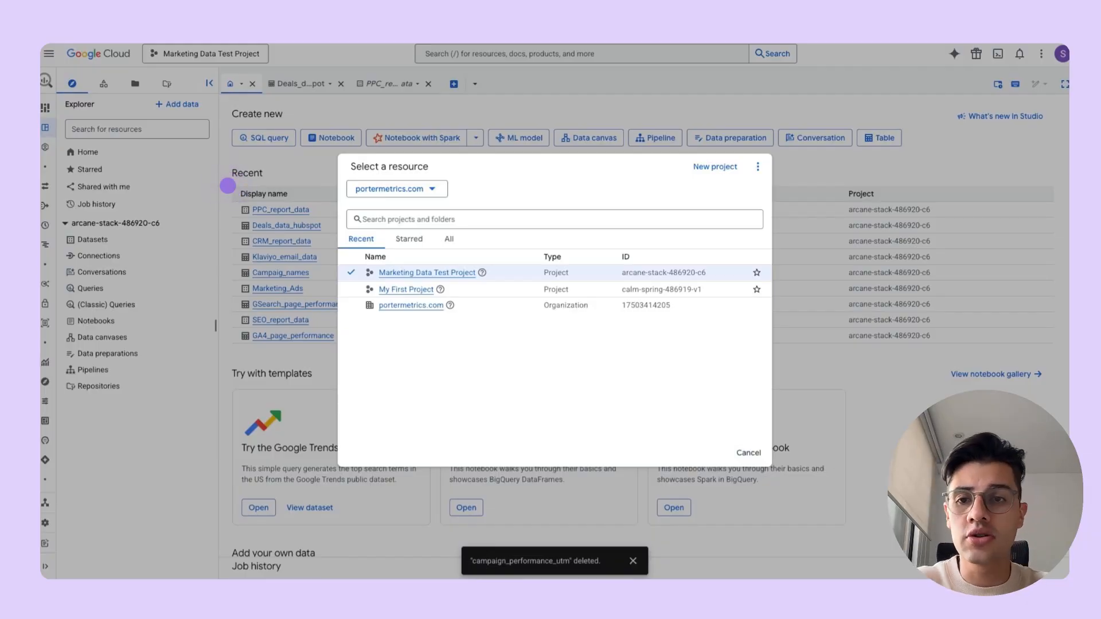
- Check the project's datasets in Google Cloud, and set the query's dataset to PPC_report_data and table name to Campaign_performance
left_click(227, 185)
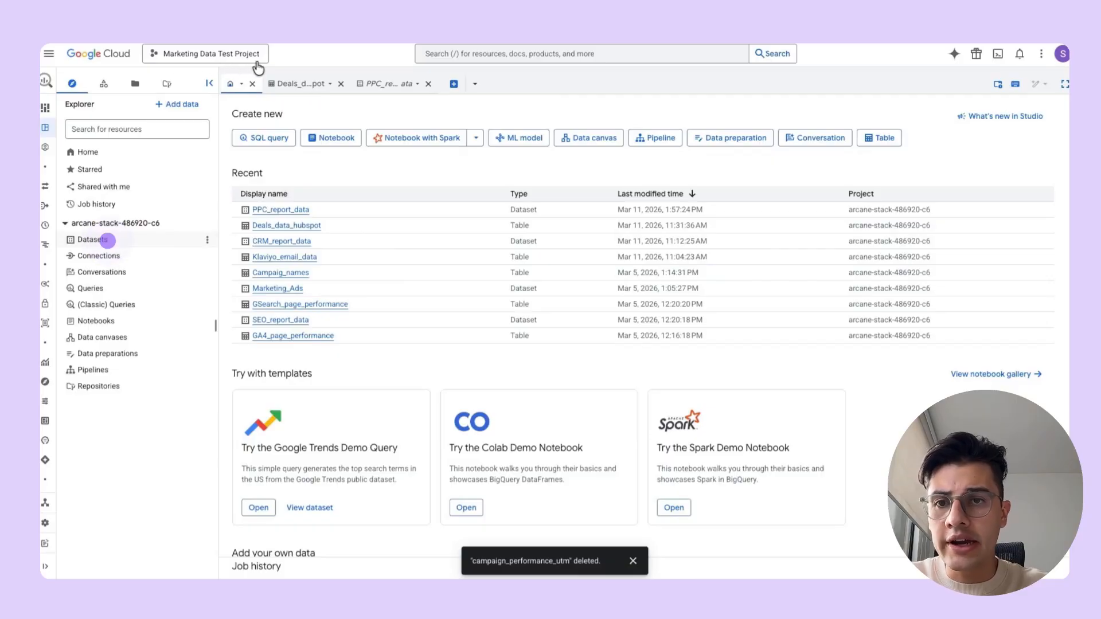
left_click(108, 241)
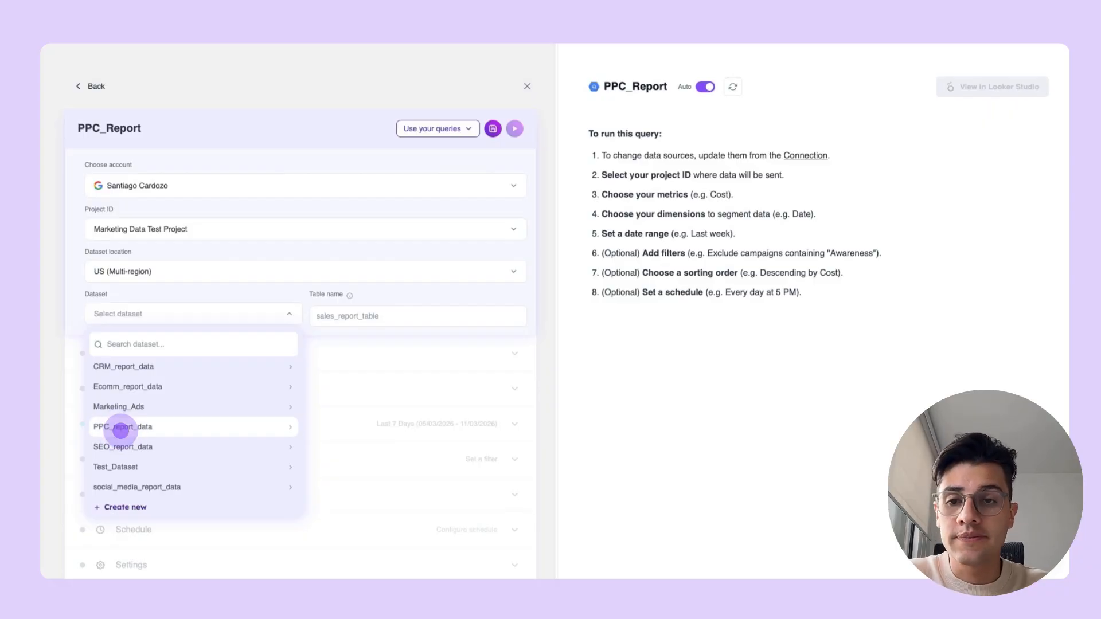
left_click(120, 429)
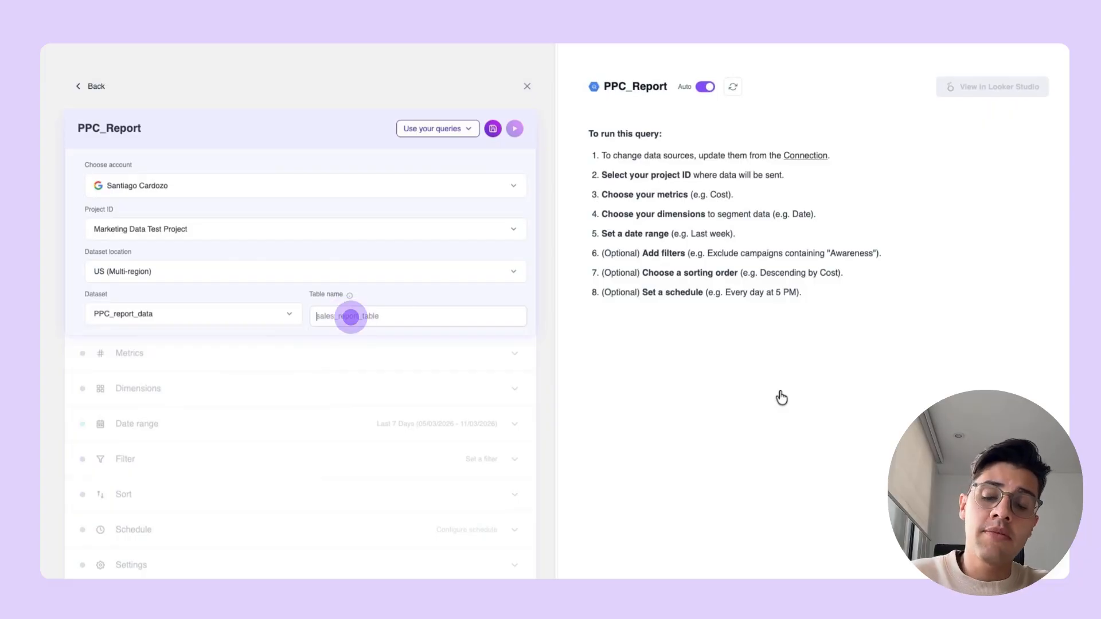
type("Campaign_performance")
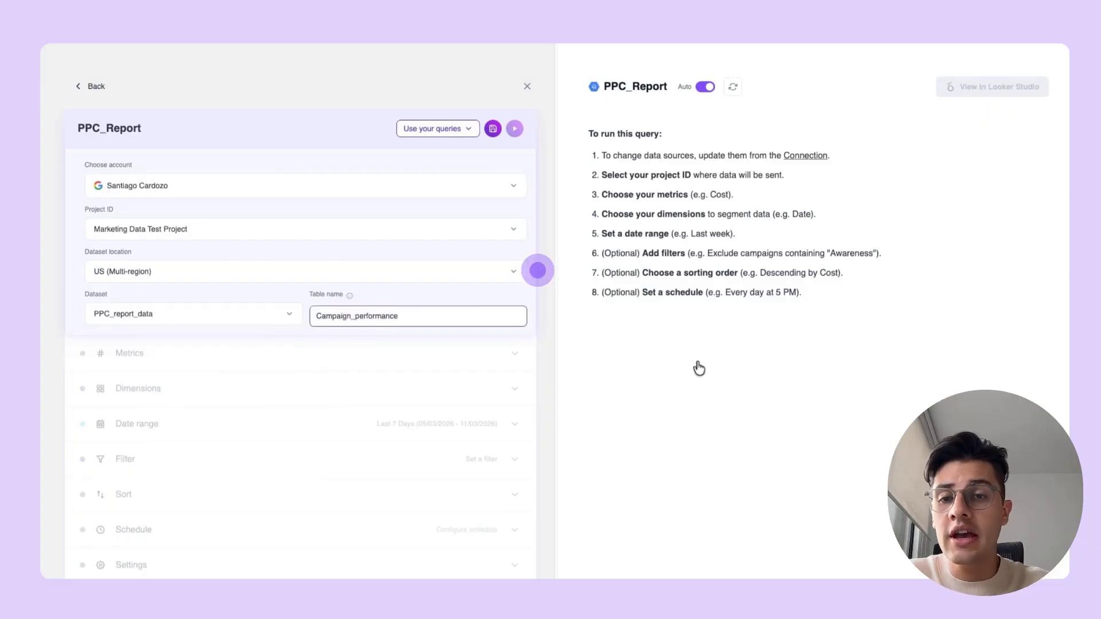
- Add the metrics Blended Ad Spend, Blended Ads impressions and Blended Clicks to the query
left_click(525, 436)
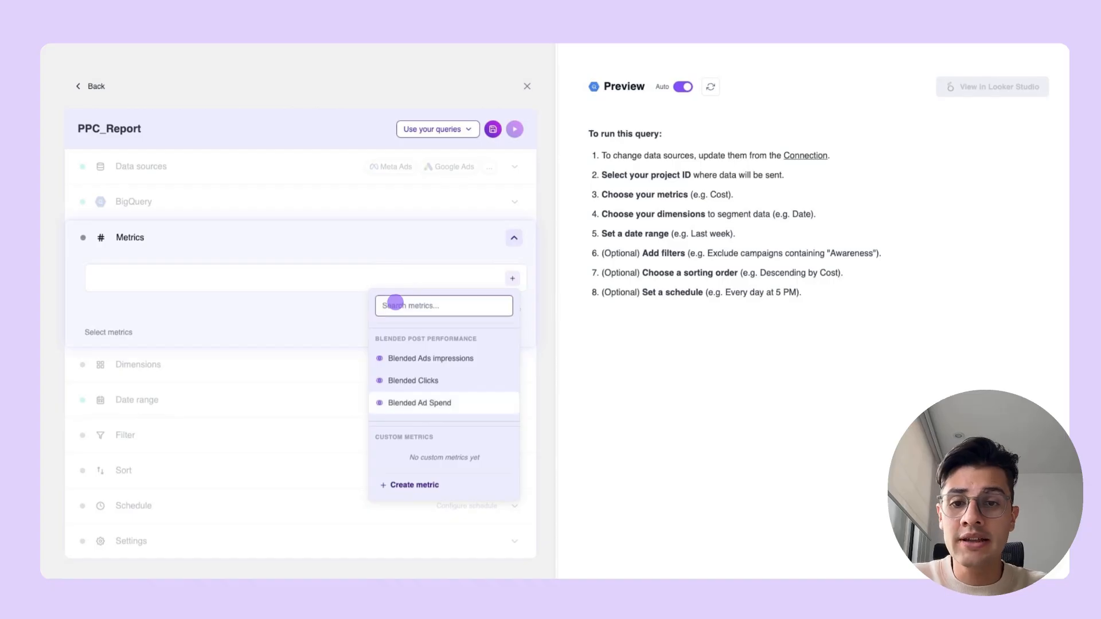
left_click(427, 402)
left_click(436, 358)
left_click(417, 380)
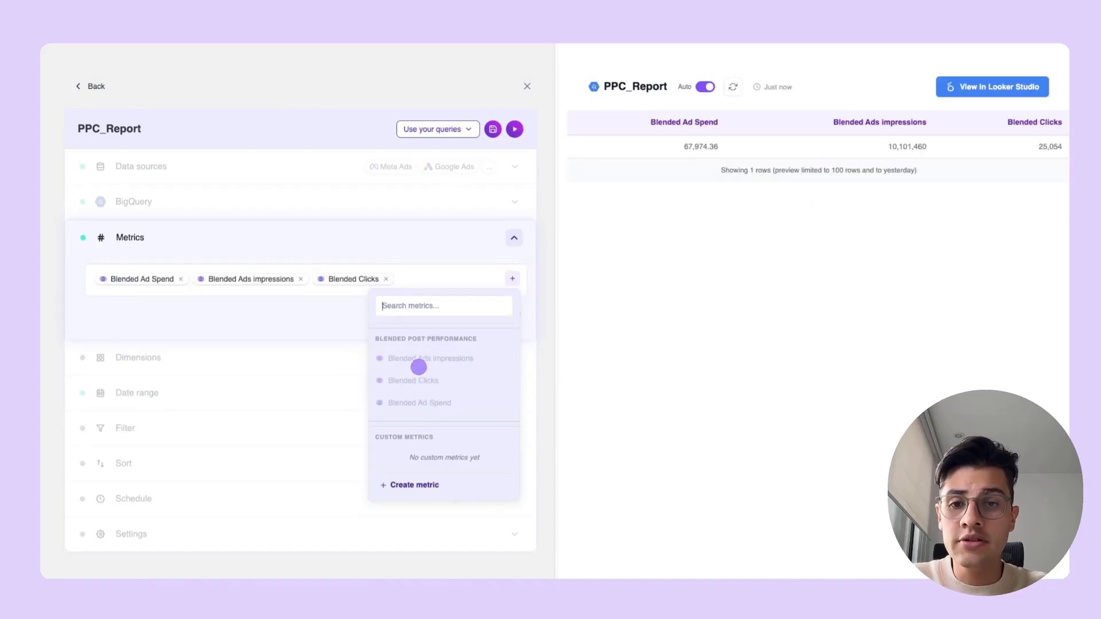
- Add the channel-specific metrics Meta Ads Amount spent and Google Ads Cost to the query
left_click(421, 306)
type("meta ads amou")
left_click(432, 356)
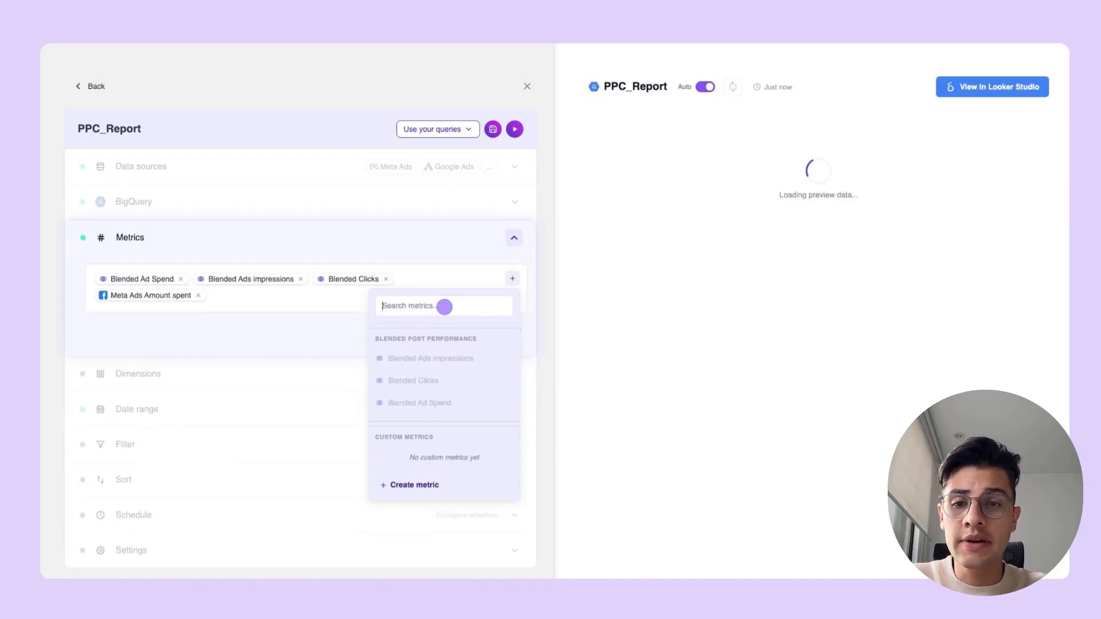
left_click(334, 334)
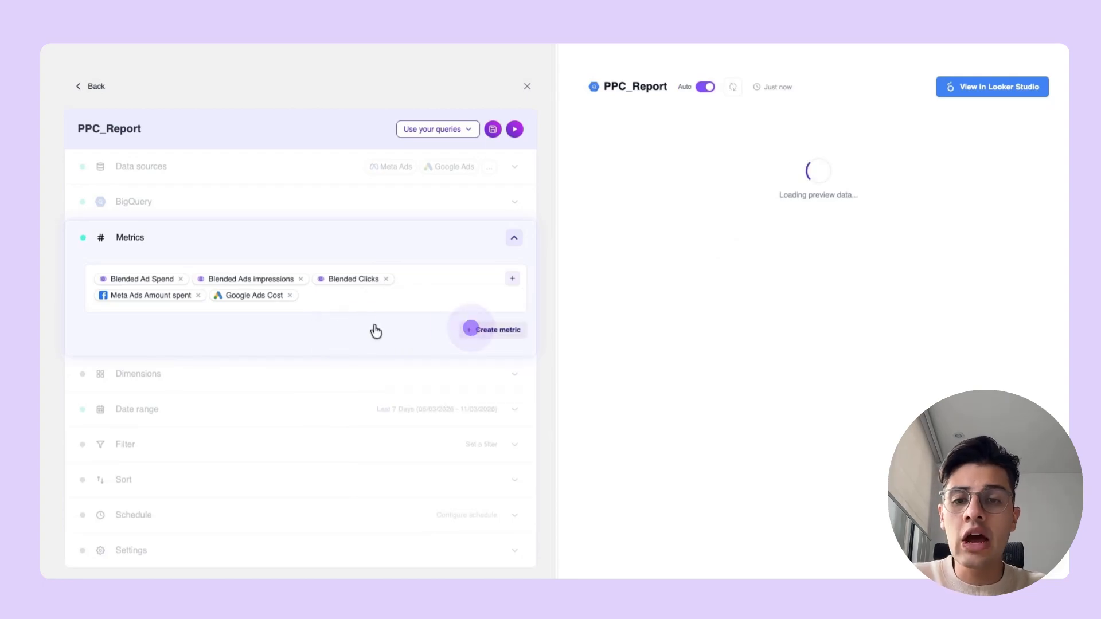
- Create a custom metric named CPC from a prompt that divides Blended Ad Spend by Blended Clicks
left_click(472, 327)
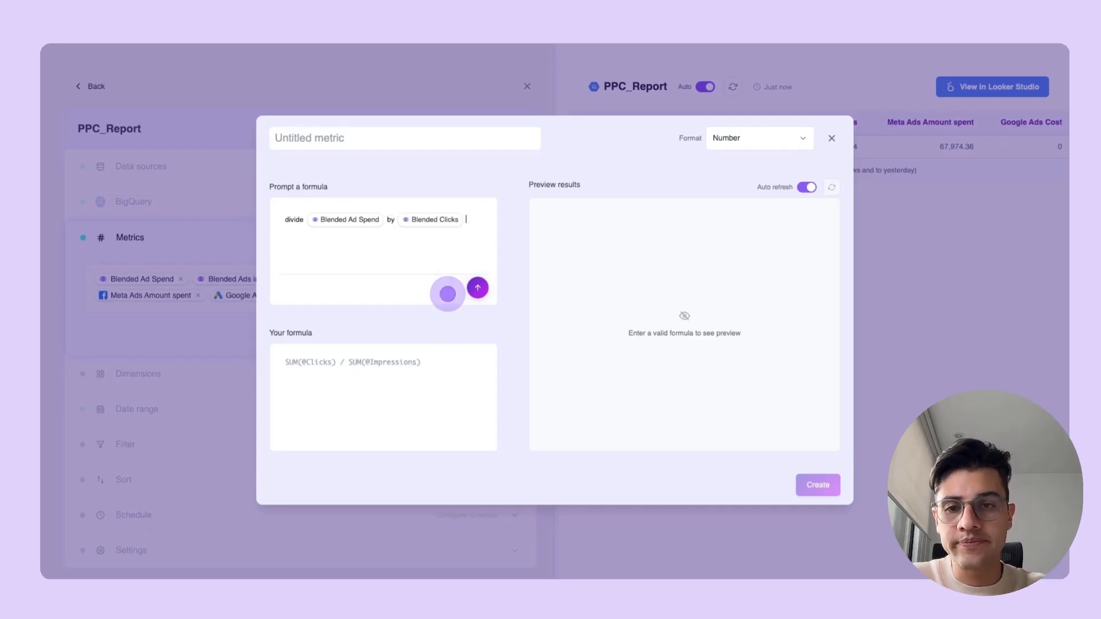
left_click(478, 287)
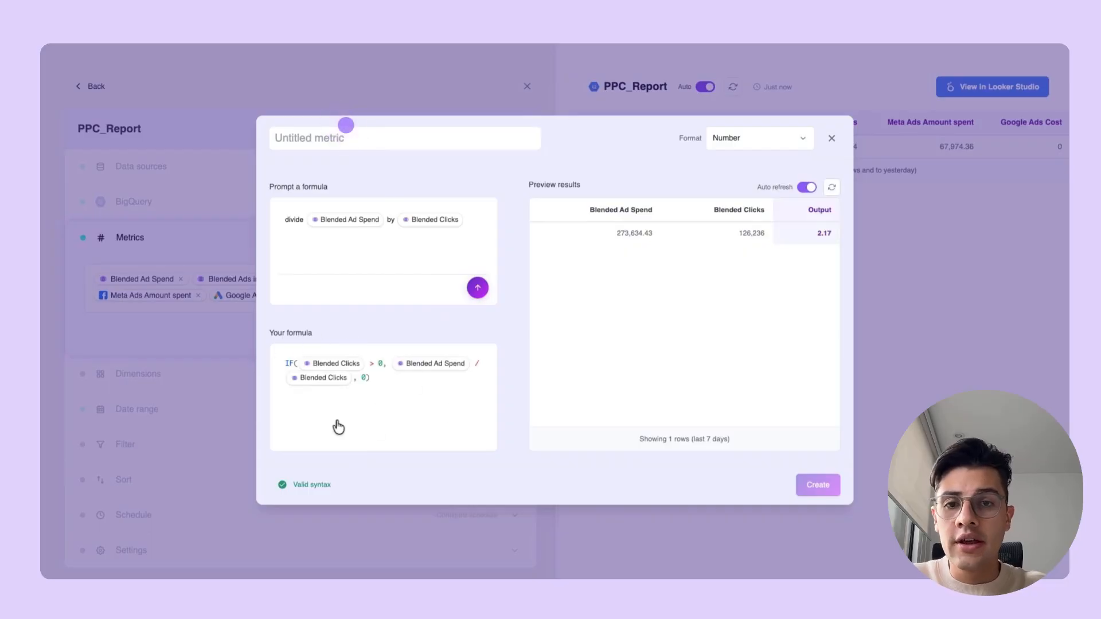
type("CPC")
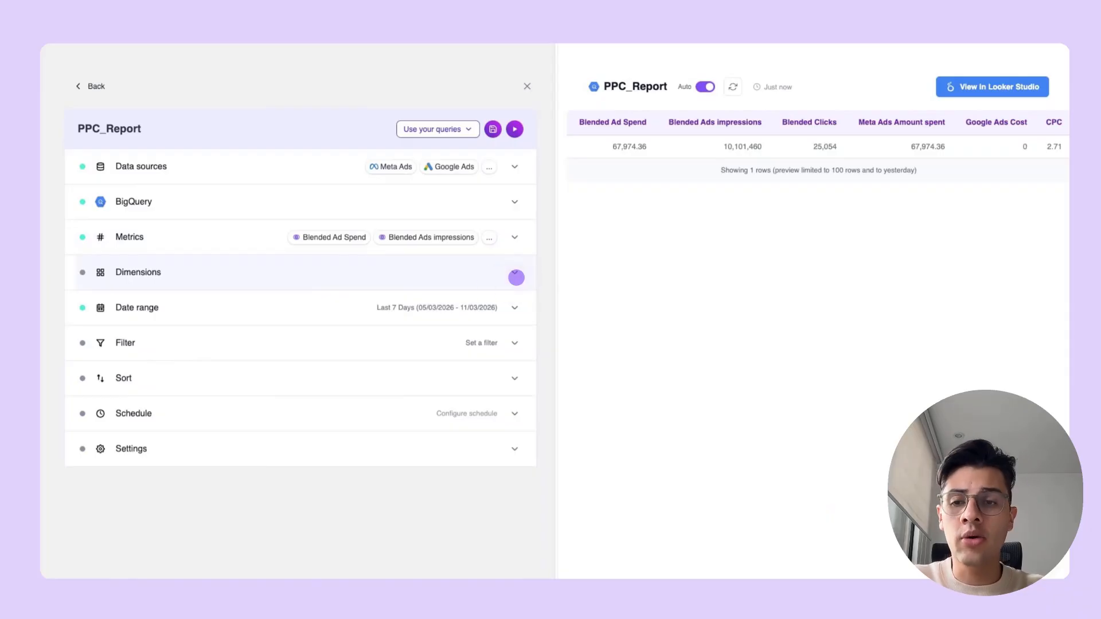
- Add the dimensions Date, Blended Account Name, Blended Campaign Name and Blended Data source name to the query
left_click(516, 275)
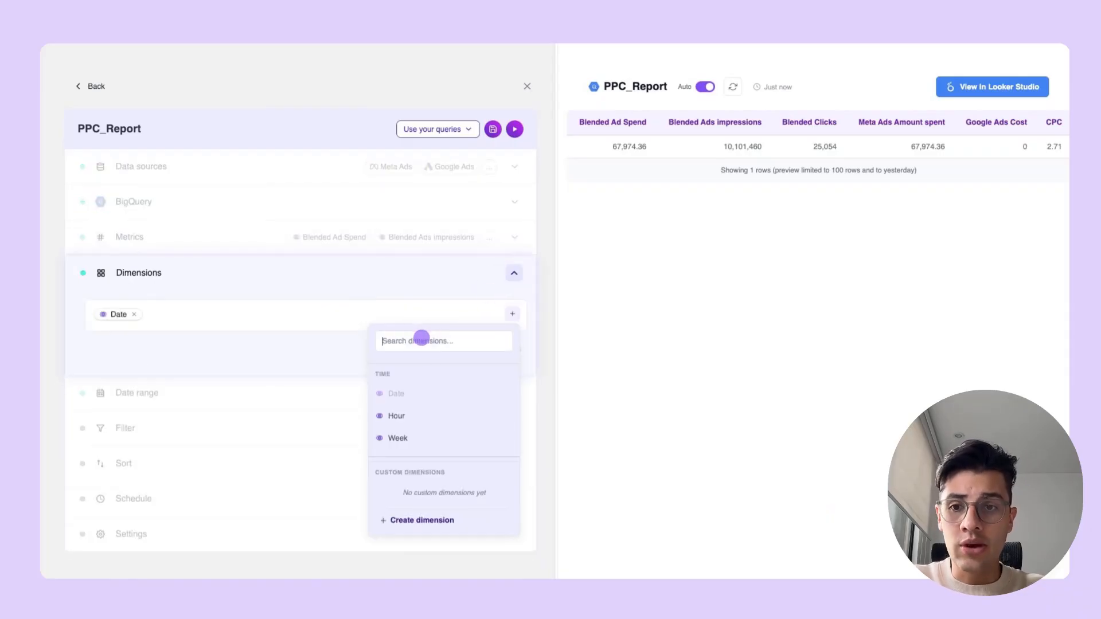
type("accou")
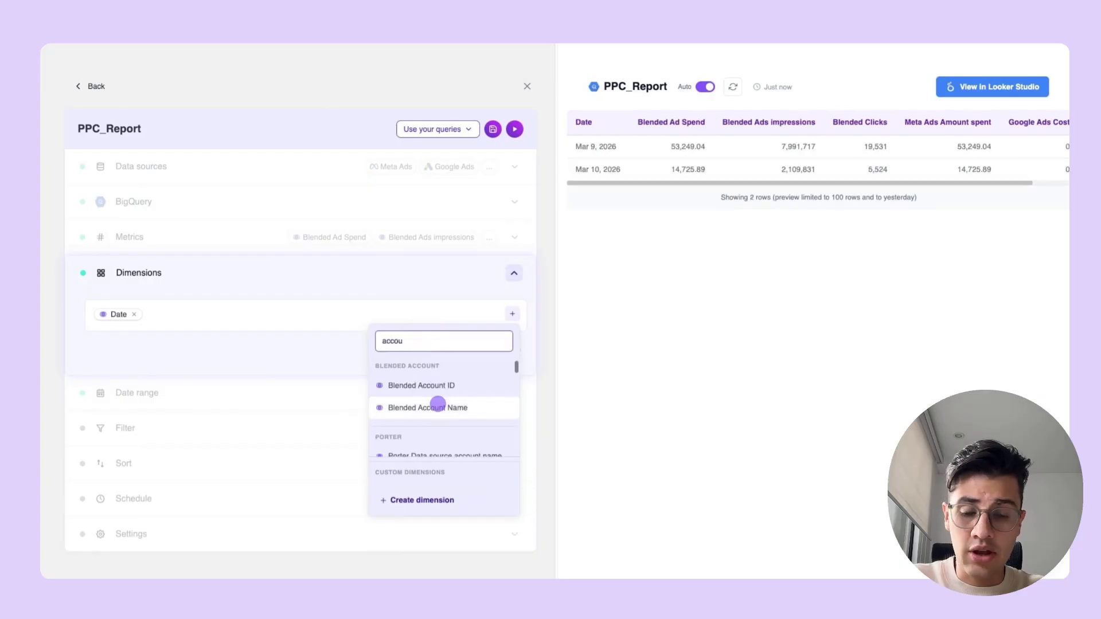
left_click(437, 405)
type("campaign")
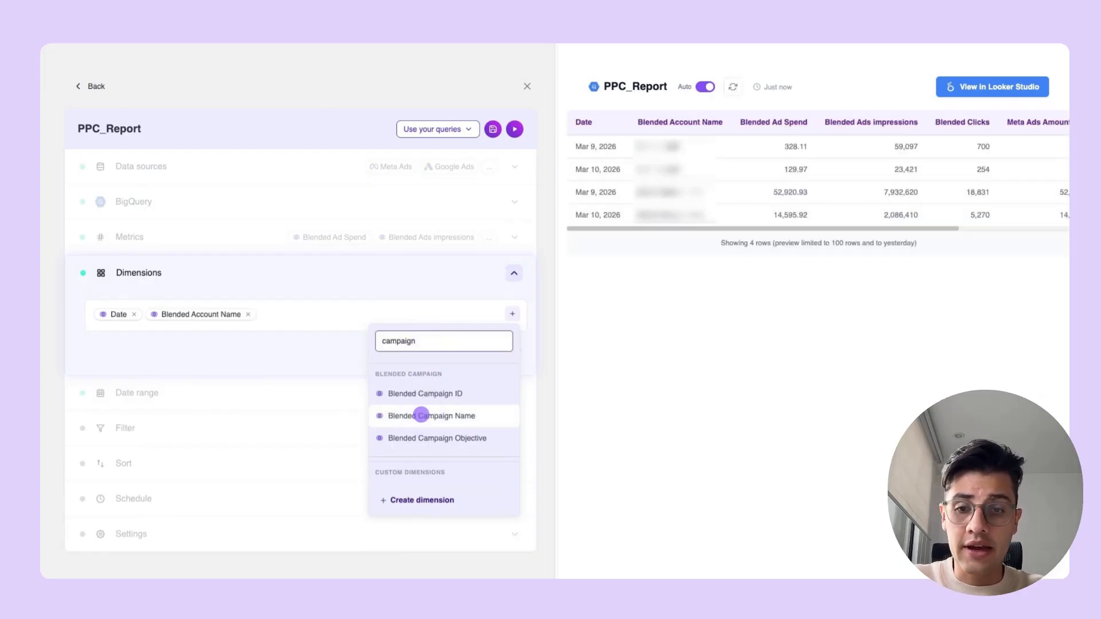
left_click(421, 414)
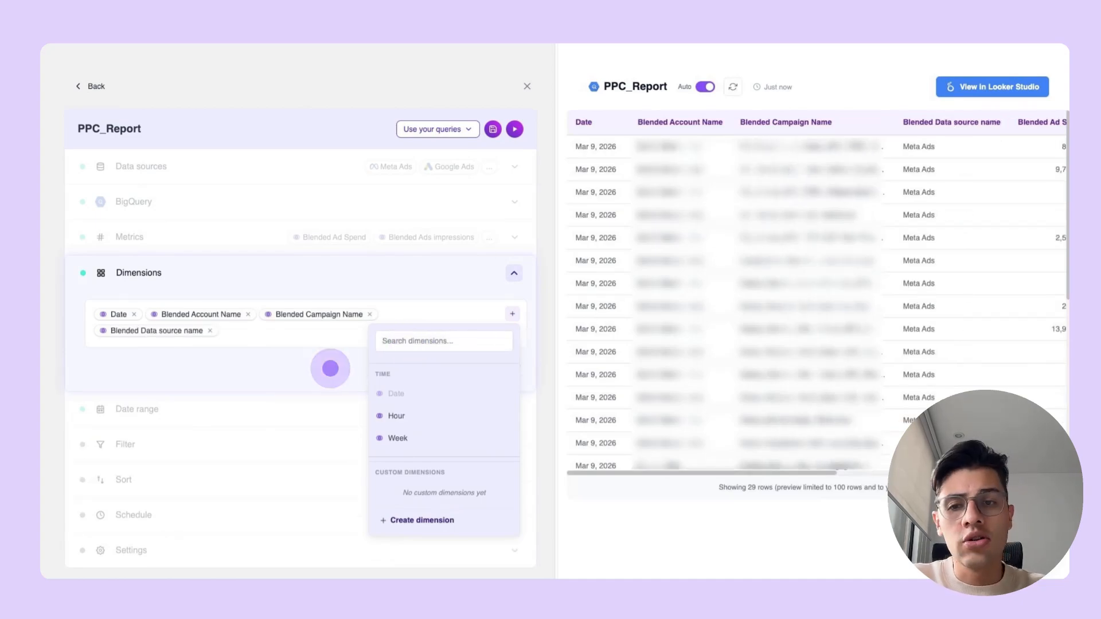
left_click(331, 368)
left_click(330, 368)
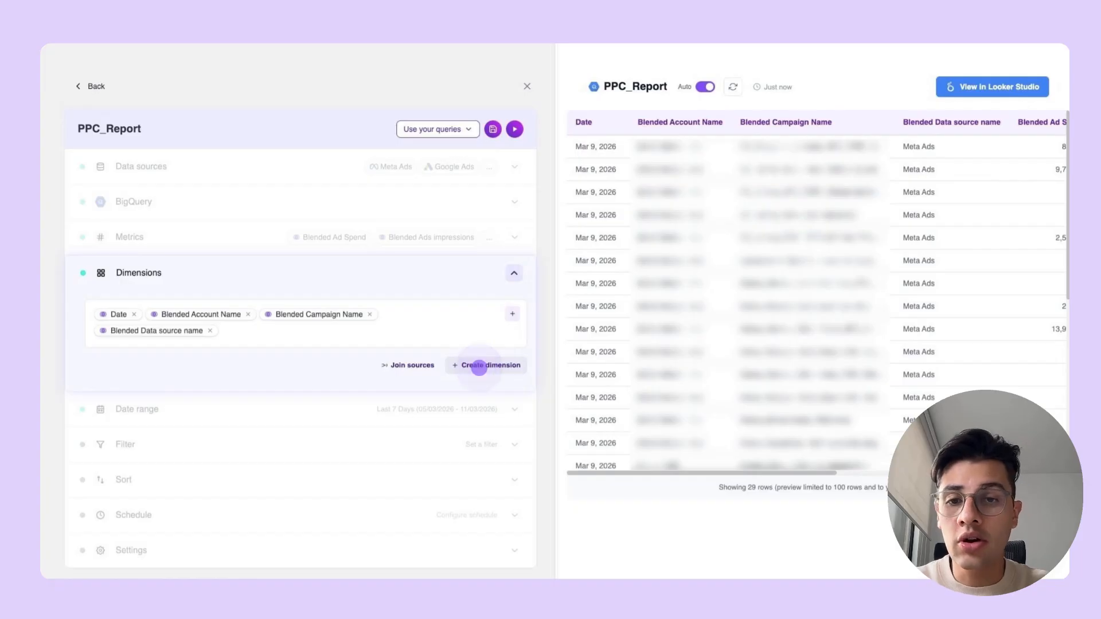
- Create a custom text dimension named "Naming Convetions" from a prompt classifying Blended Campaign Name values as TOFU, MOFU, BOFU or Lookalike
left_click(479, 367)
type("if Blended Campaign Name contains TOFU or tofu call it TOFU, if contains awareness call it TOFU, if contains alcance call it TOFU, if contains Publico Caliente call it BOFU, and if contains lookalike call it Lookalike, if contains engagement call it MOFU")
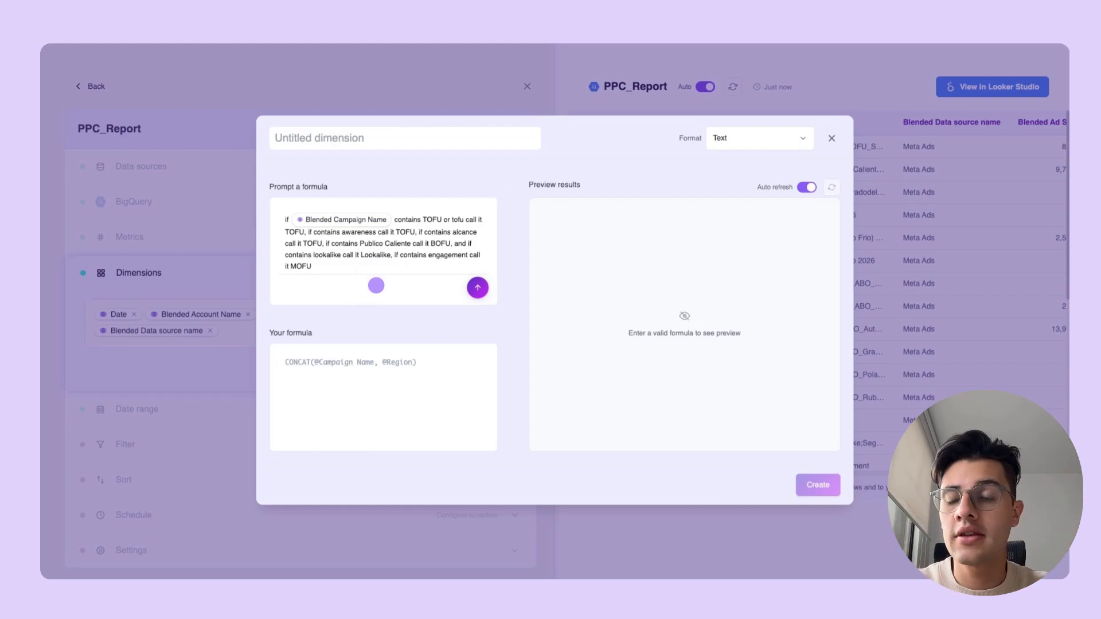
left_click(474, 285)
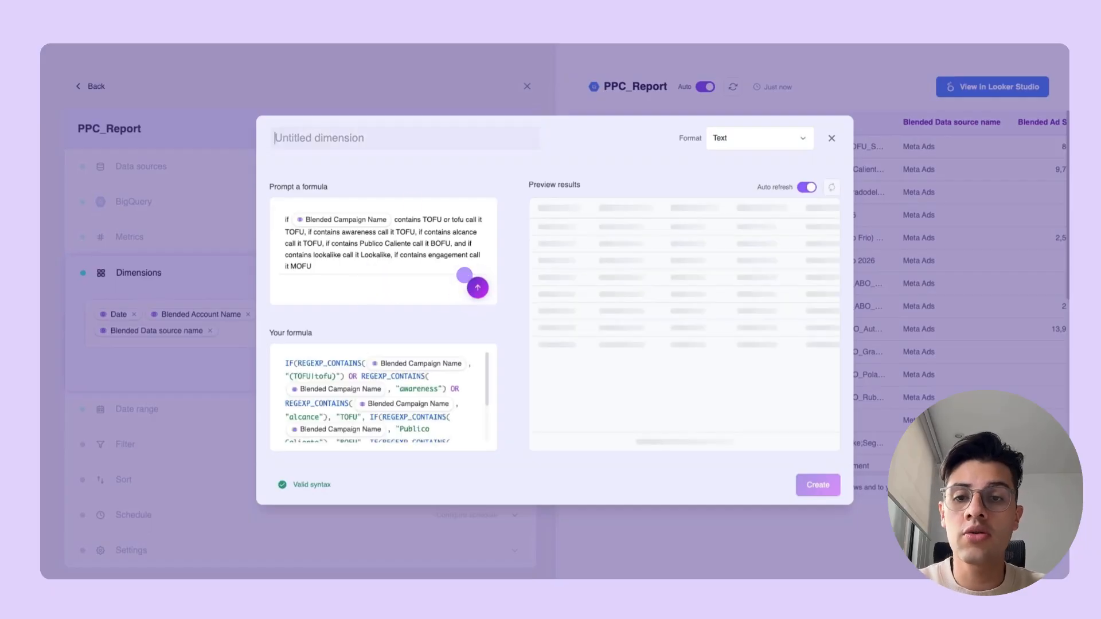
type("Naming Convetions")
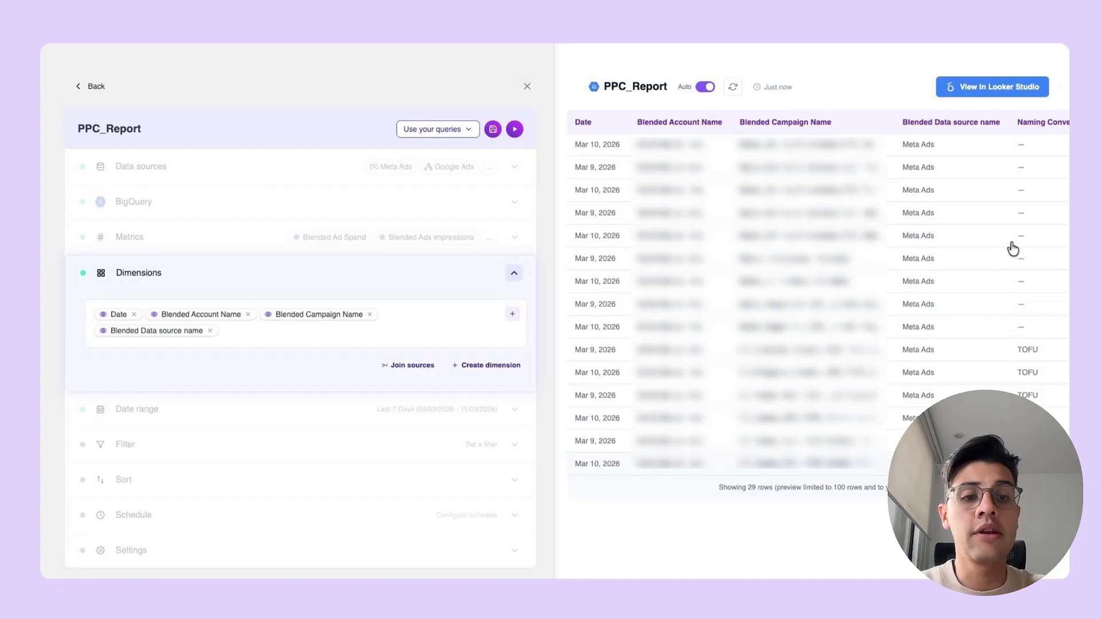
- Set the query's date range to This Year to Date
left_click(513, 273)
left_click(510, 310)
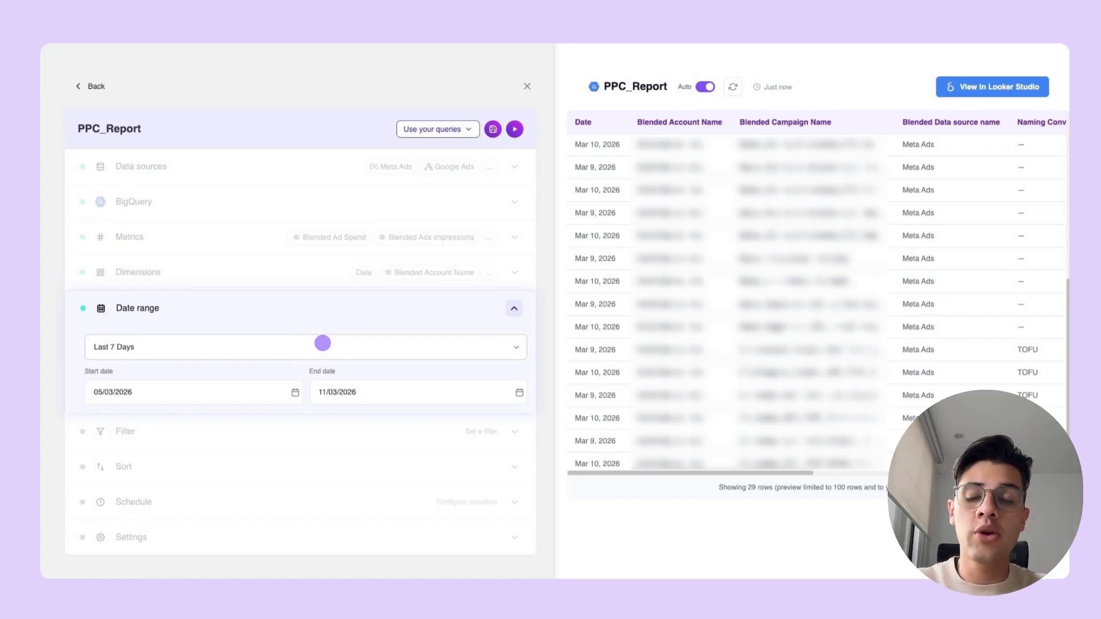
left_click(322, 342)
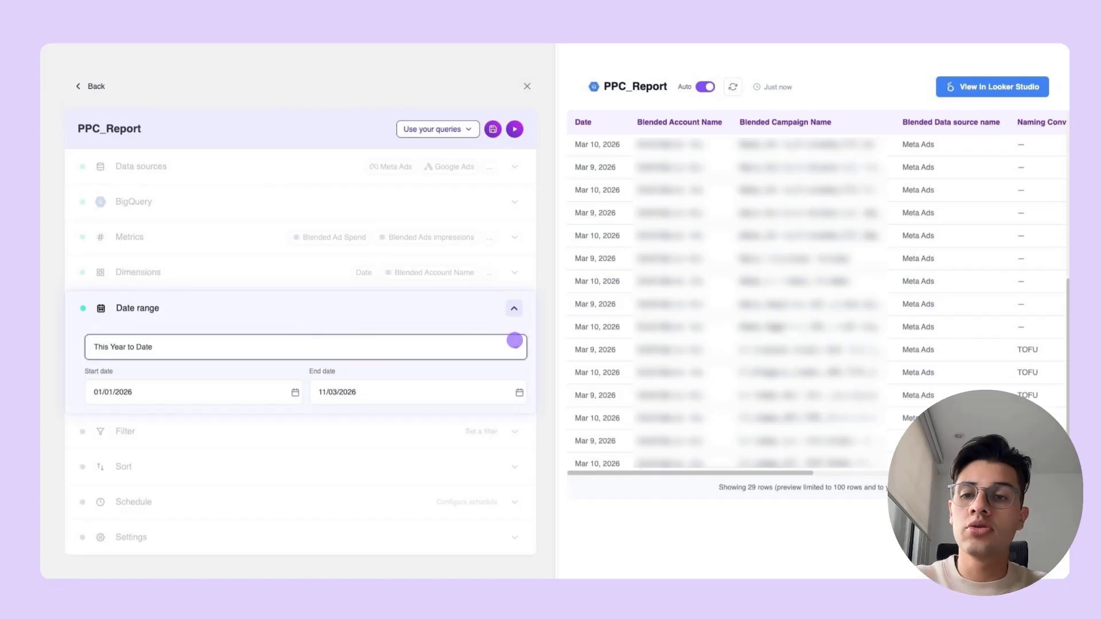
left_click(514, 308)
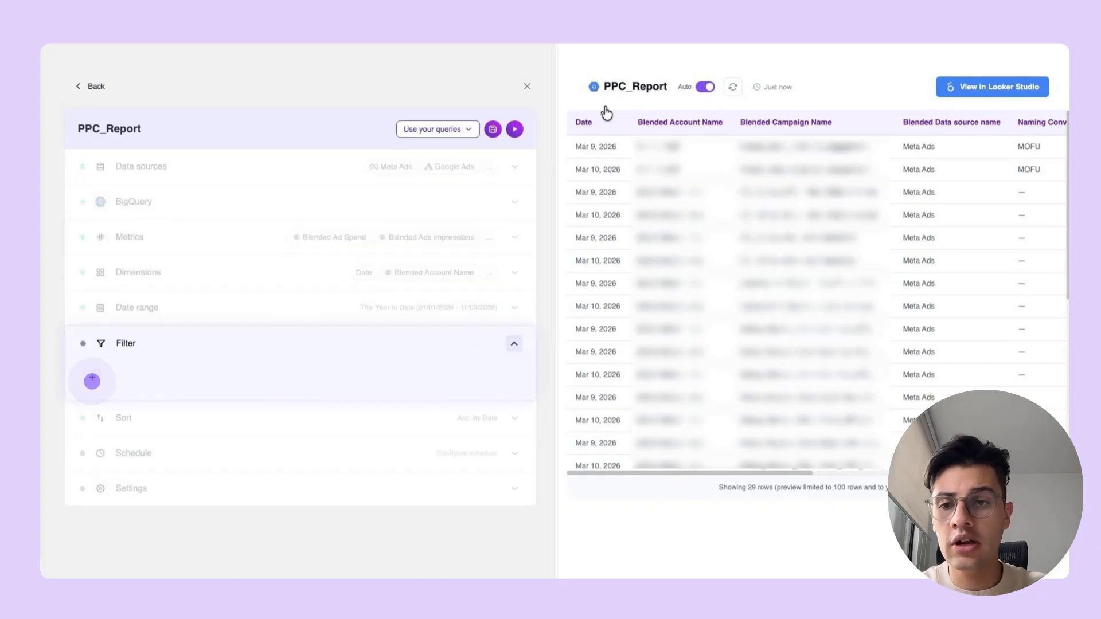
- Add a filter that excludes rows where Naming Convetions is null and refresh the data preview
left_click(92, 381)
left_click(121, 380)
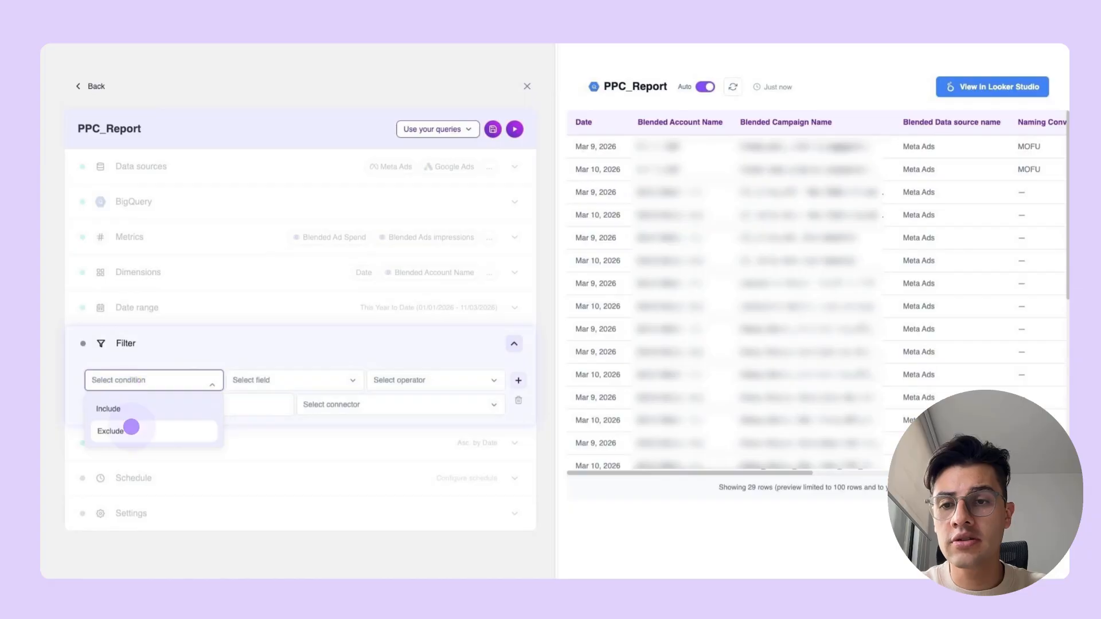
left_click(130, 427)
left_click(262, 380)
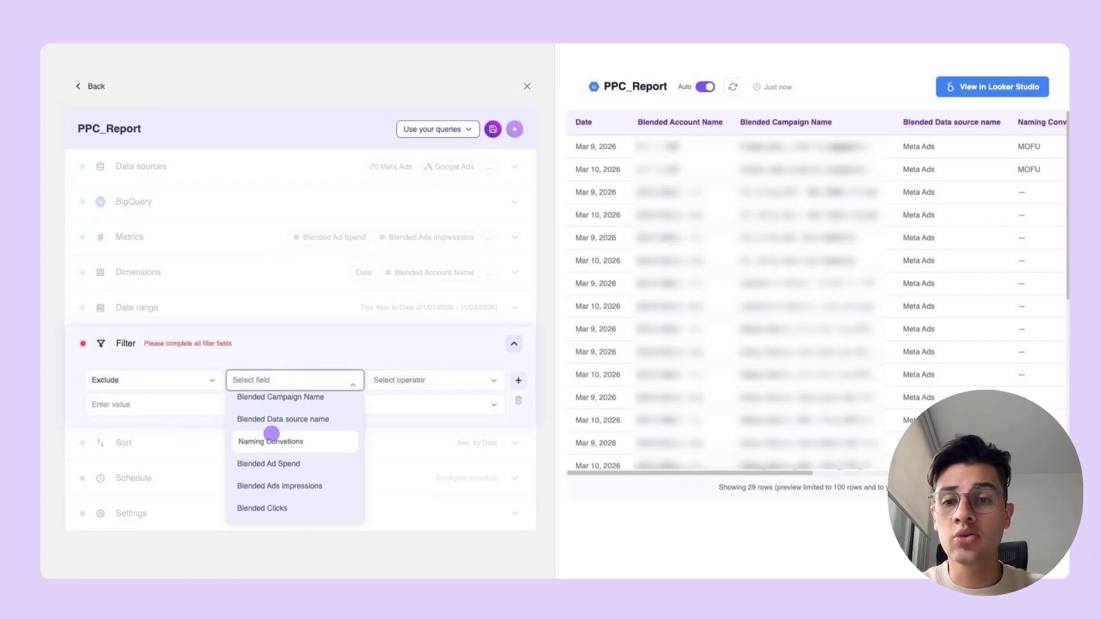
left_click(272, 440)
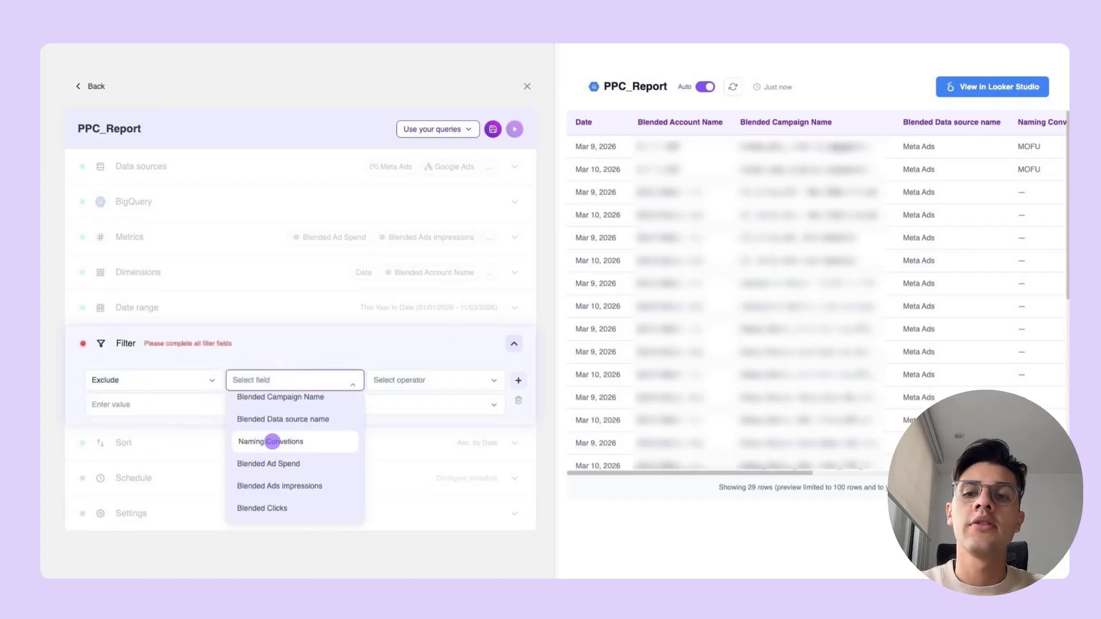
left_click(275, 441)
left_click(385, 380)
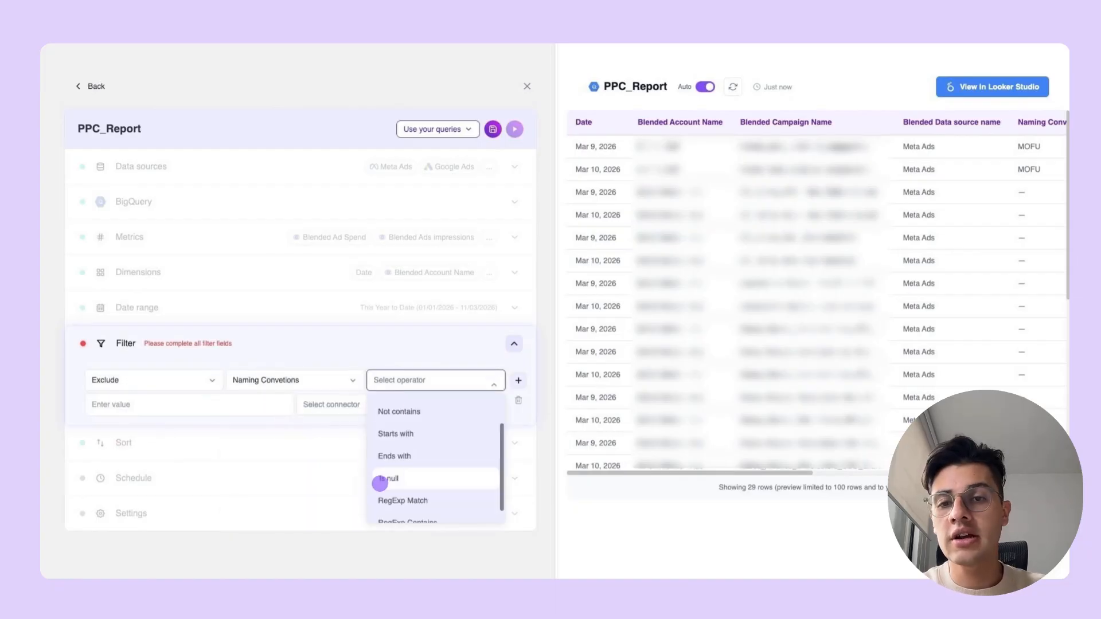
left_click(376, 480)
left_click(514, 343)
left_click(732, 87)
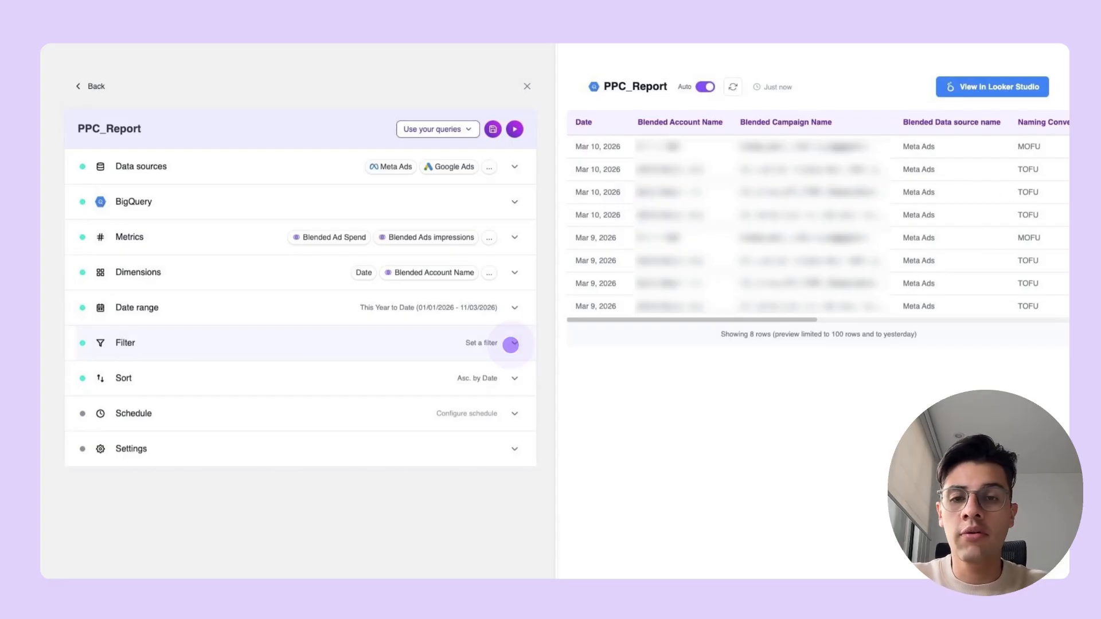
left_click(511, 344)
left_click(512, 345)
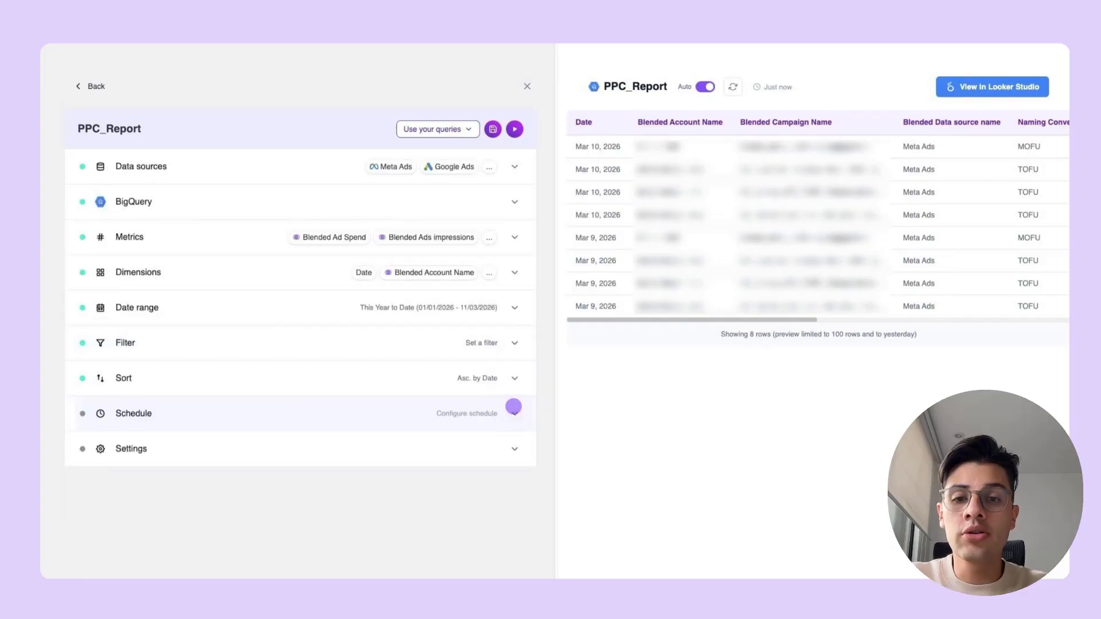
- Schedule the query from the prompt "Every monday of the week at 9:00 am" and set its data refresh mode to Overwrite
left_click(513, 406)
left_click(221, 501)
type("Every monday of the week at 9:00 am")
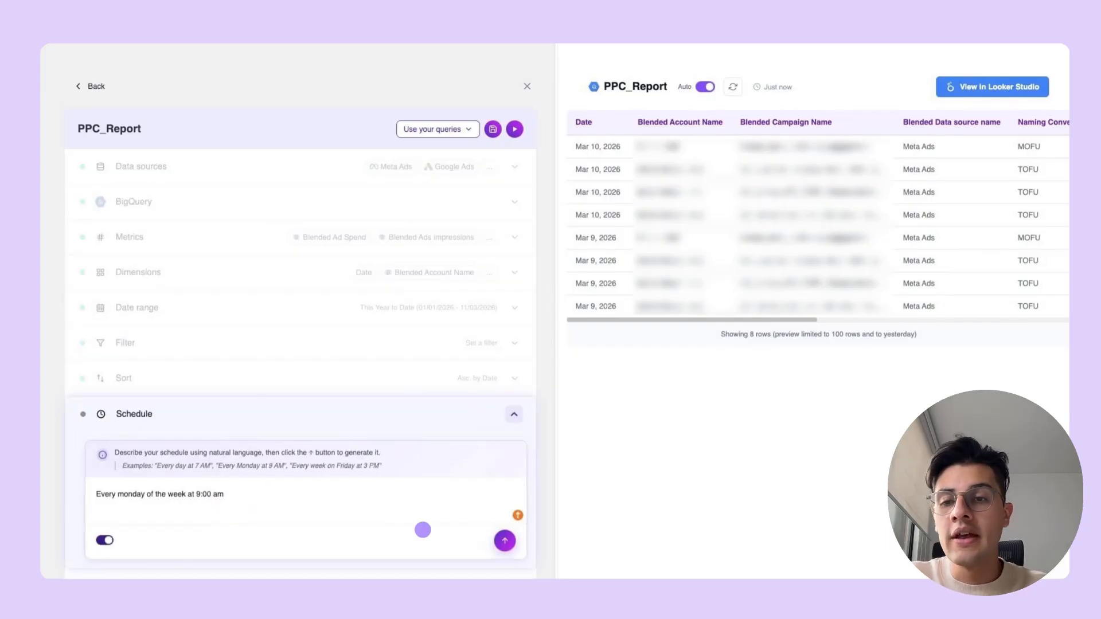
left_click(505, 541)
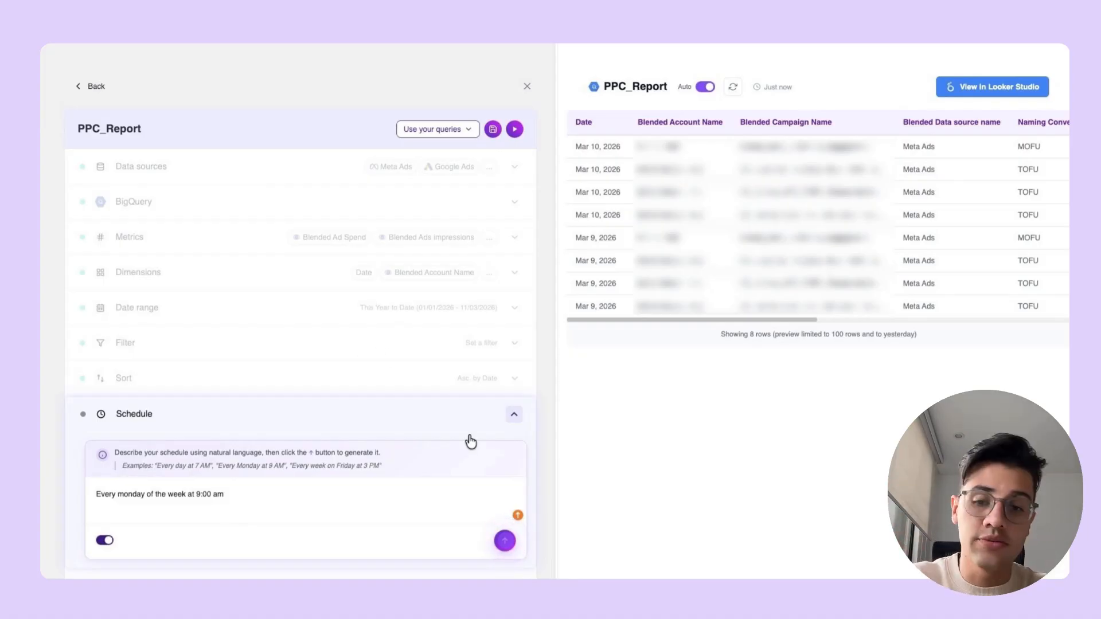
left_click(514, 414)
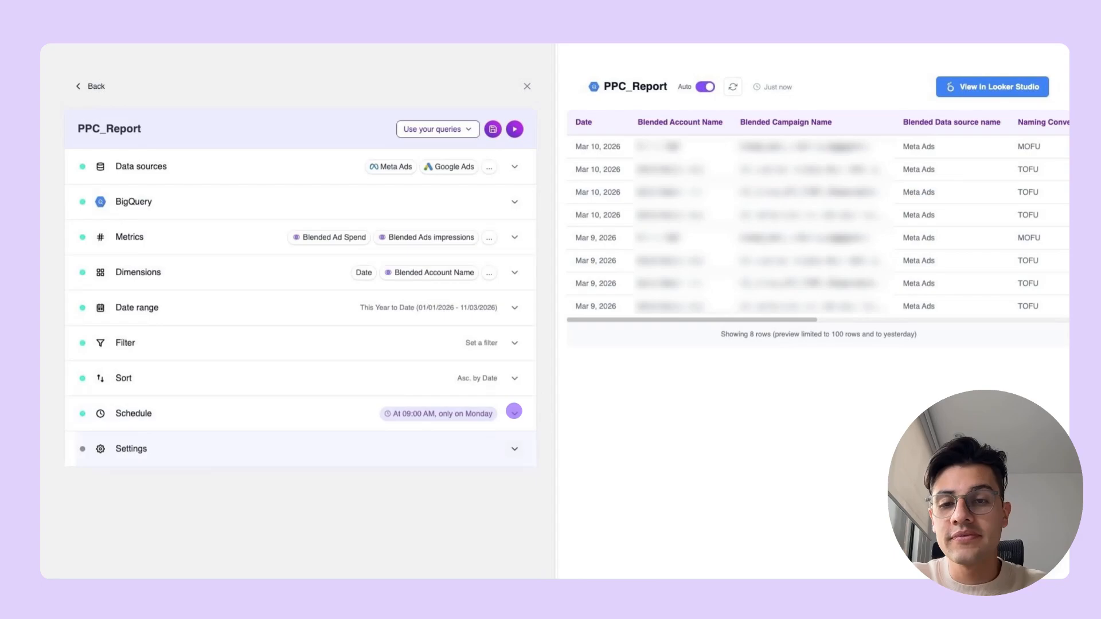
left_click(514, 455)
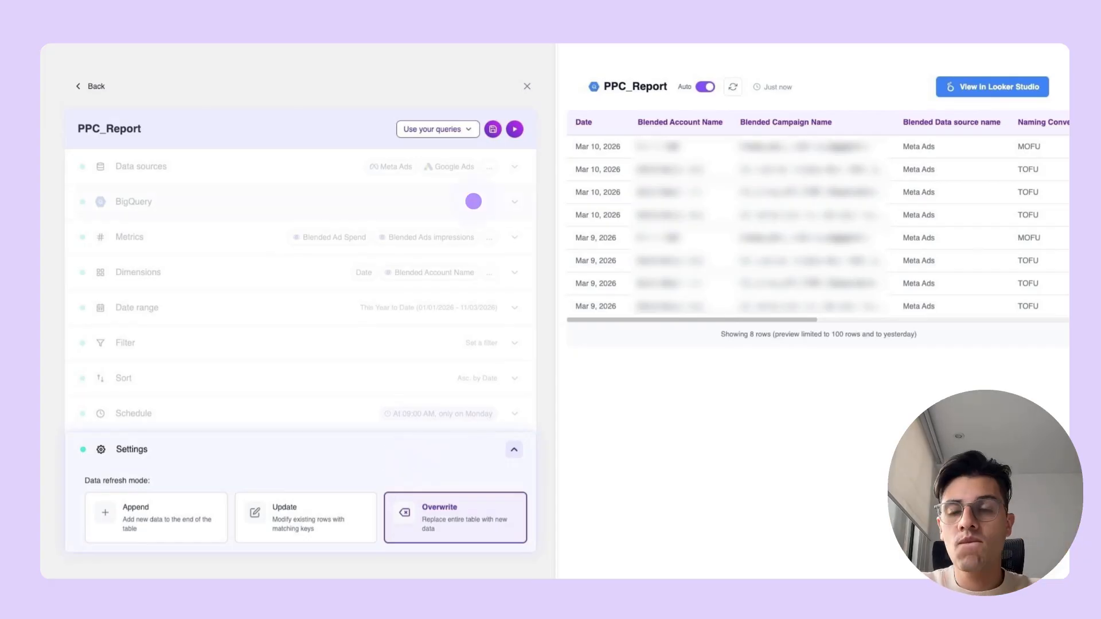
- Rename the query to Campaign_performance, copying the name of its BigQuery destination table
left_click(472, 201)
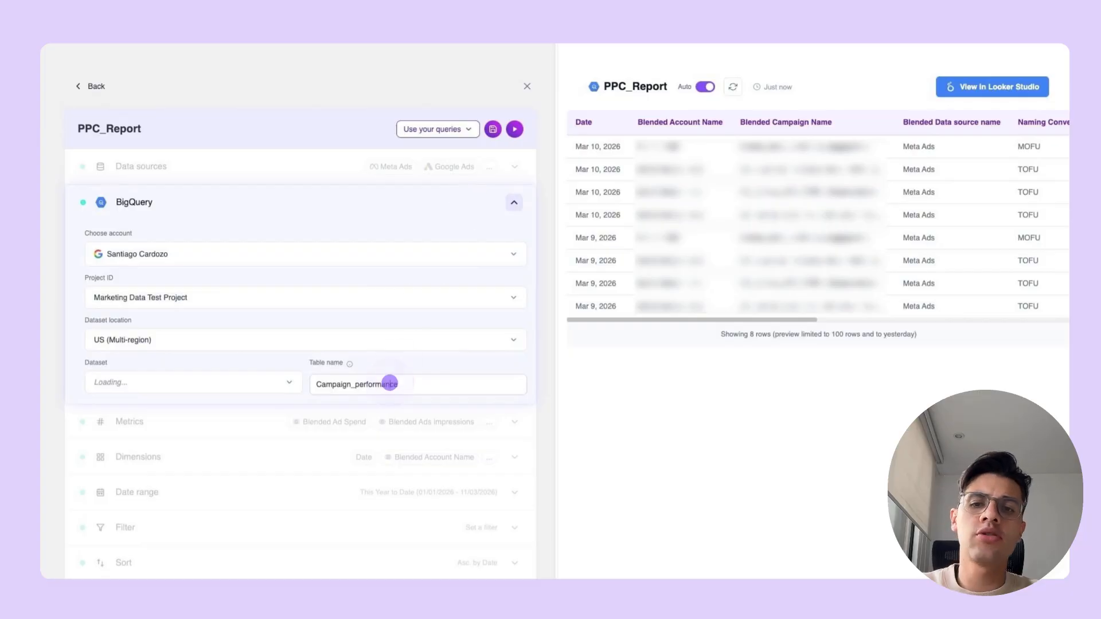
left_click(389, 383)
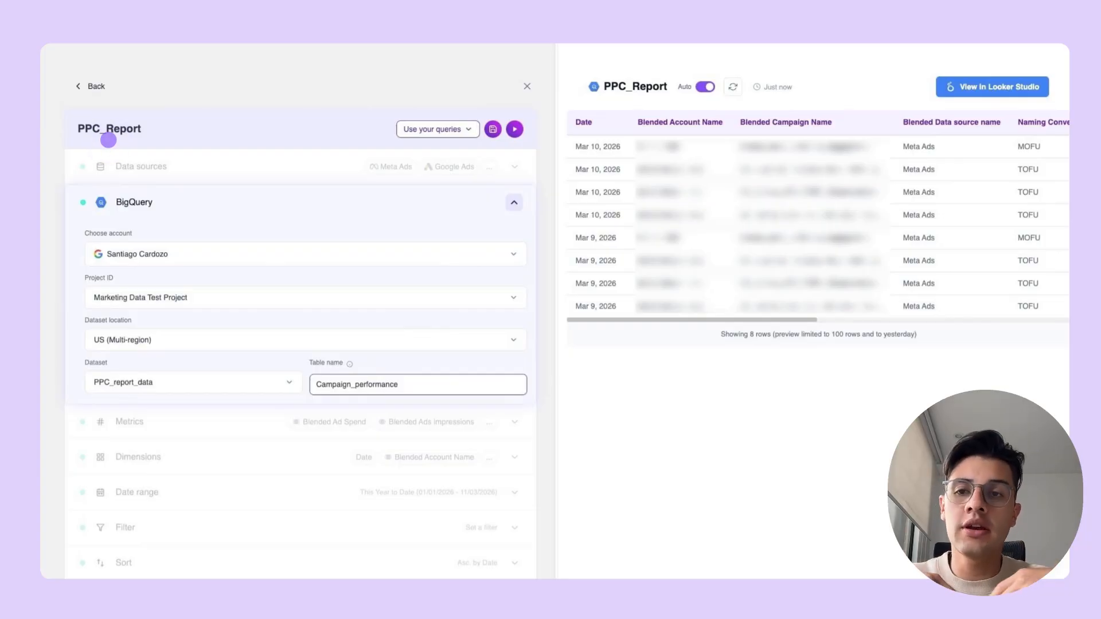
double_click(119, 128)
type("Campaign_performance")
key("Return")
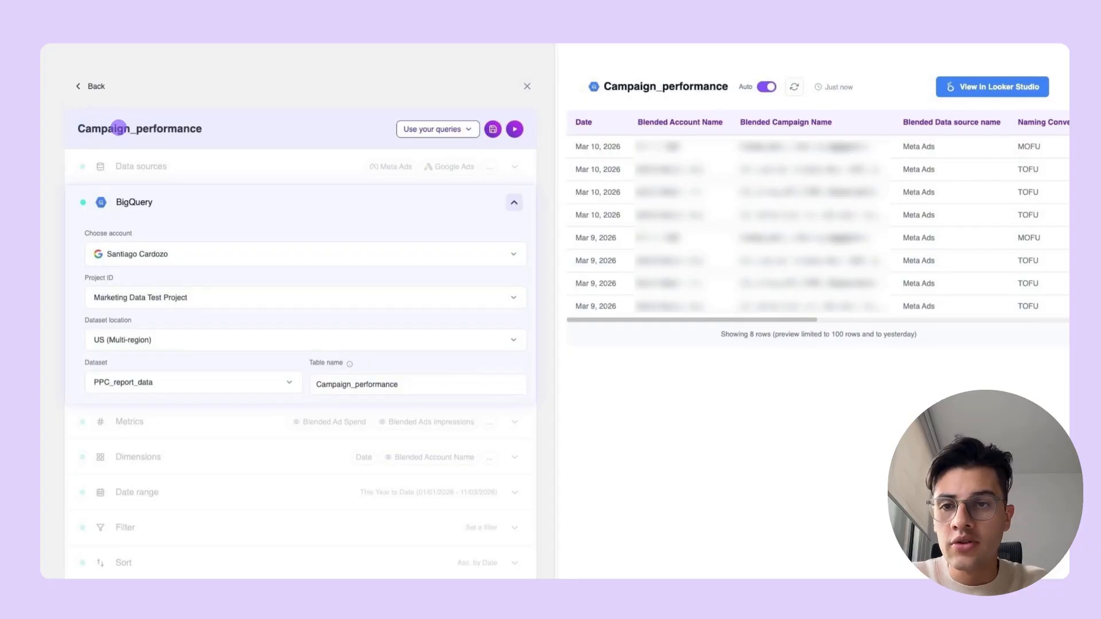
- Save the Campaign_performance query and run it
left_click(492, 129)
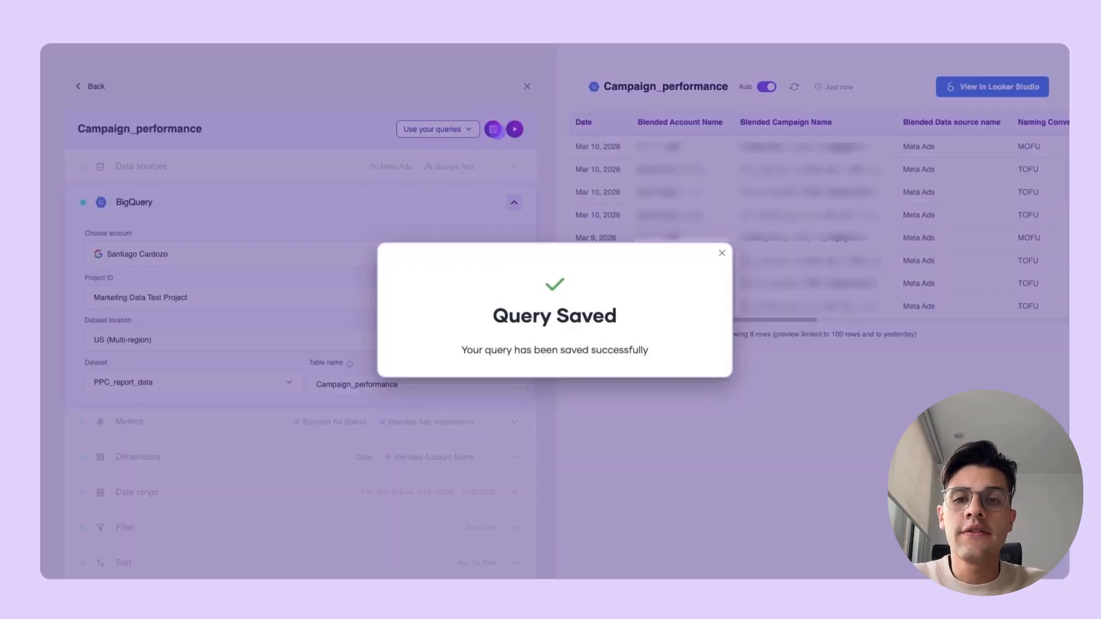
left_click(716, 254)
left_click(518, 201)
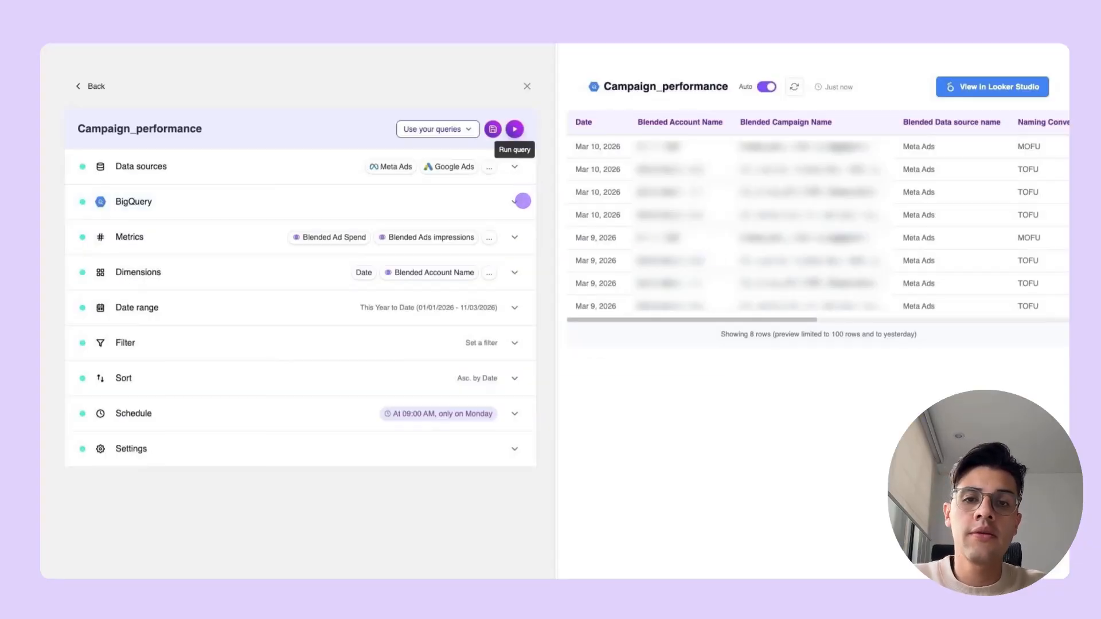
left_click(515, 130)
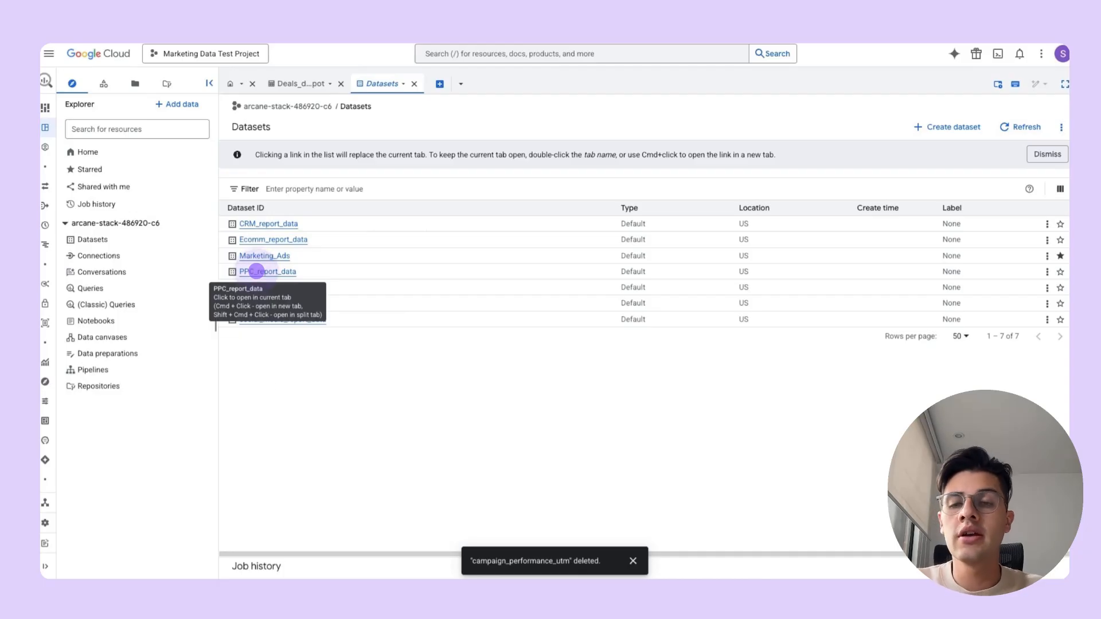
- Switch to BigQuery in Google Cloud, open the Campaign_performance table in the PPC_report_data dataset, and preview its rows
left_click(256, 271)
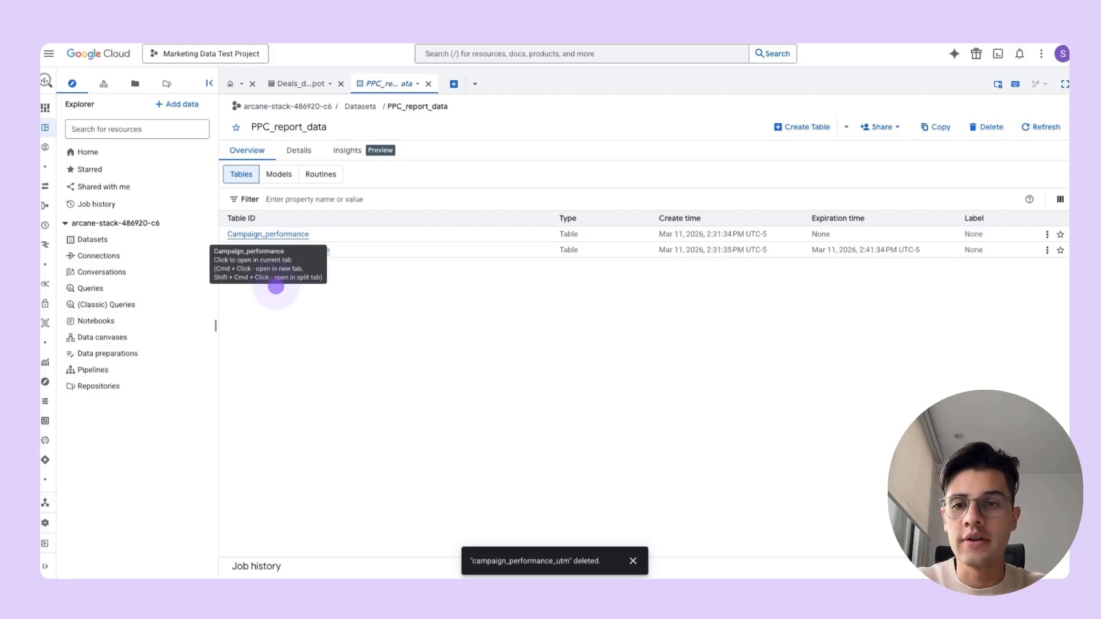
left_click(245, 235)
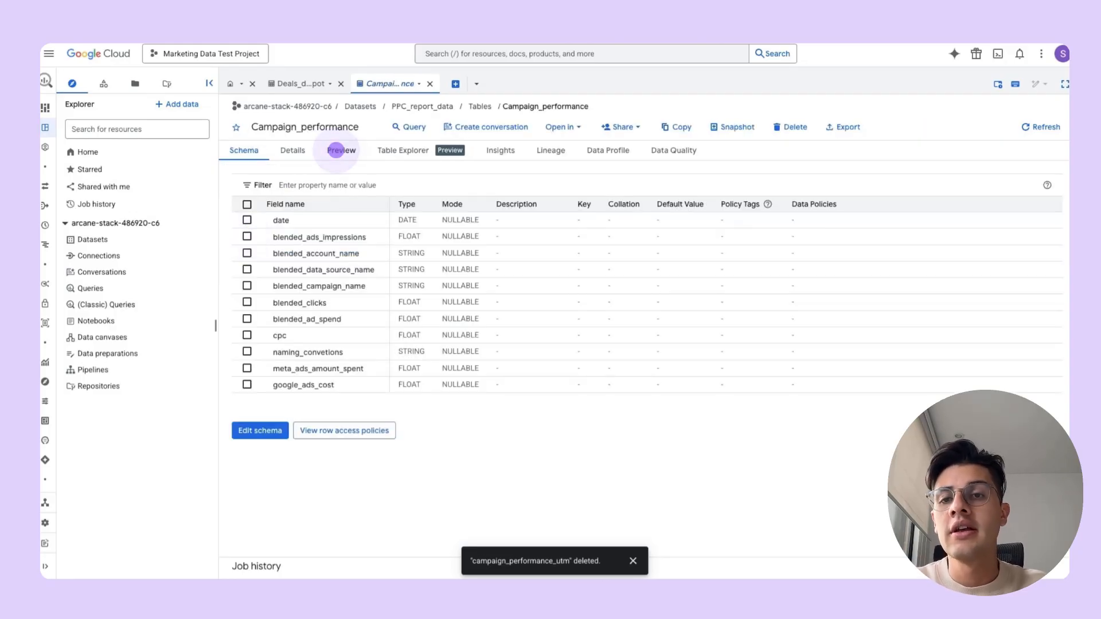
left_click(337, 150)
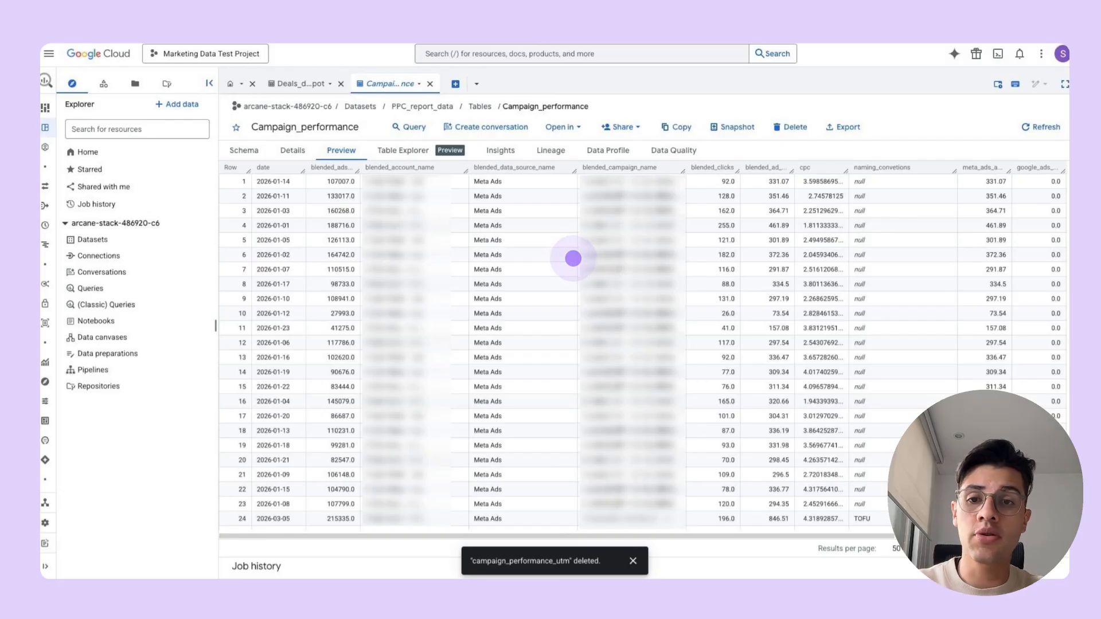
scroll(573, 259, "down", 6)
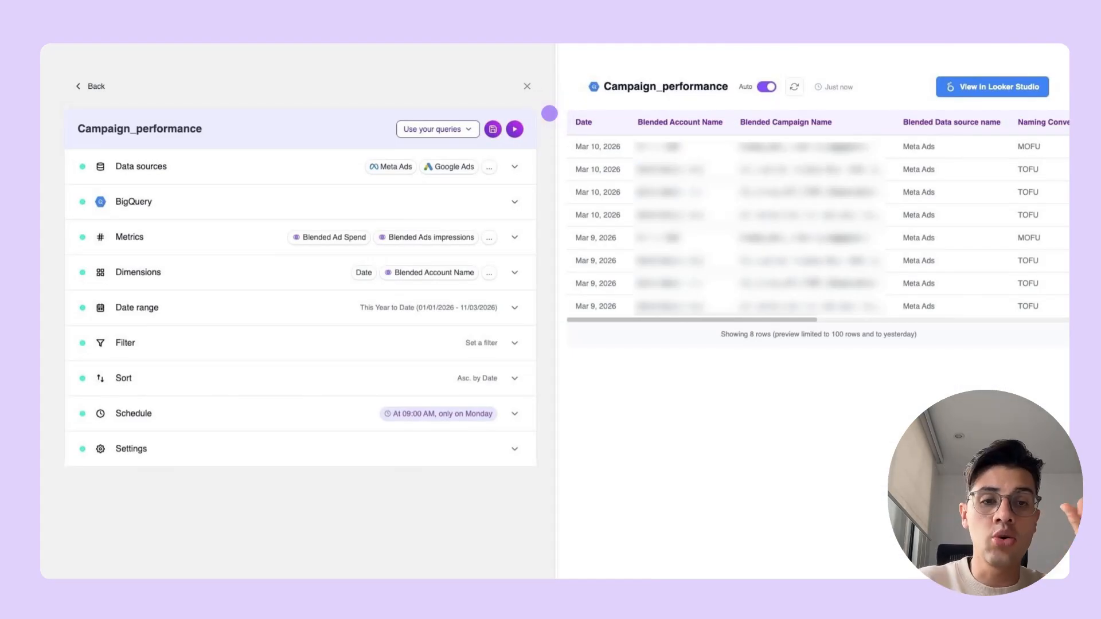
- Open the query's table as a Looker Studio report from Porter, acknowledge the data access review, and save the report
left_click(970, 86)
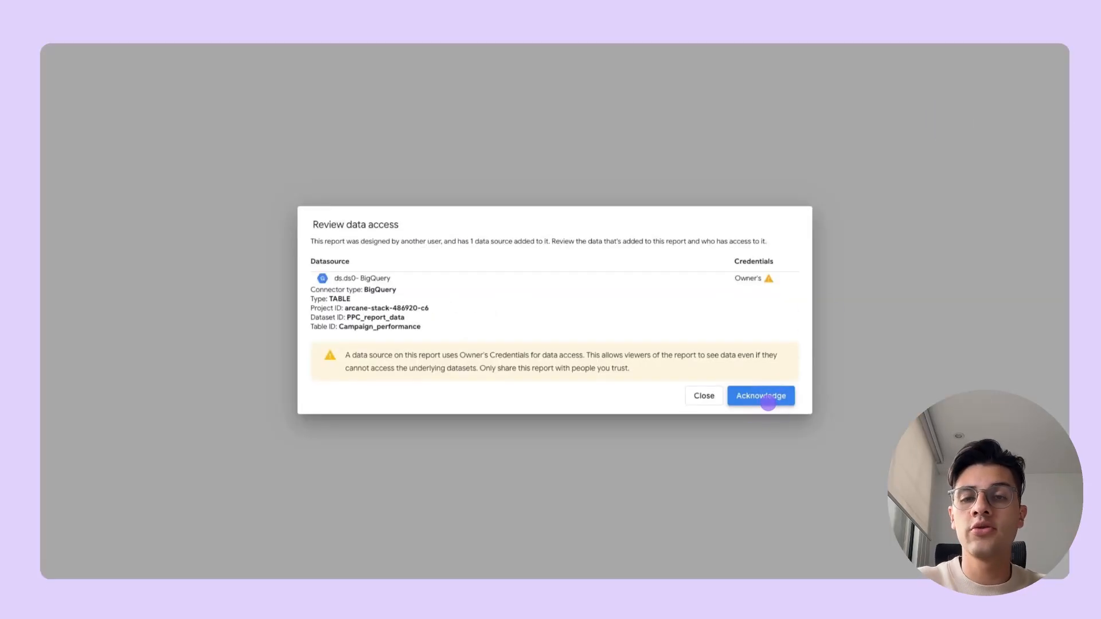
left_click(769, 397)
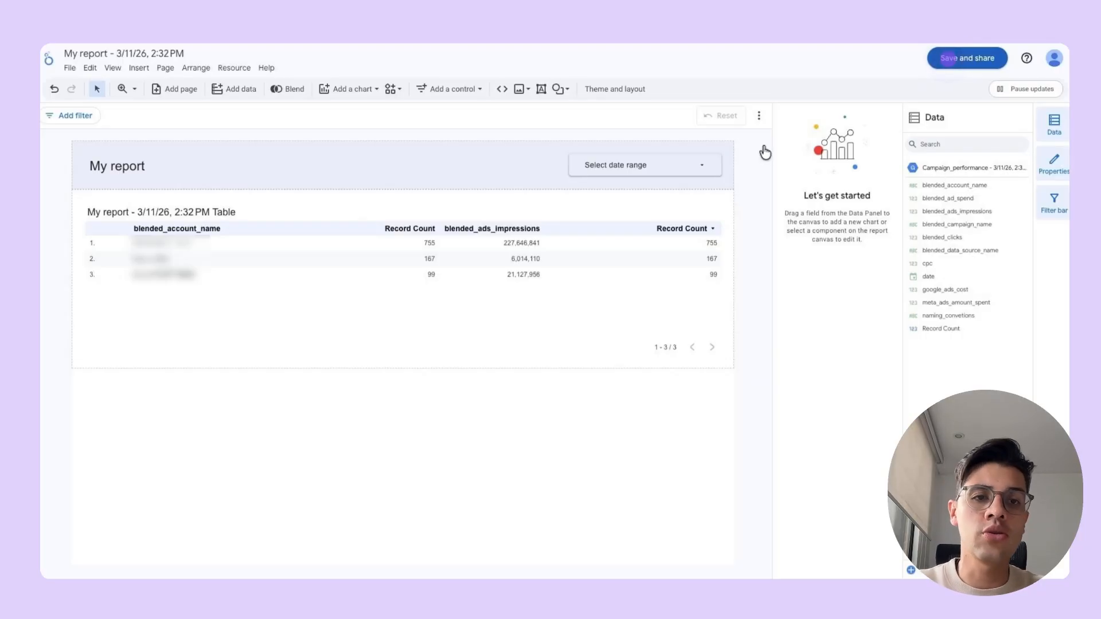
left_click(948, 58)
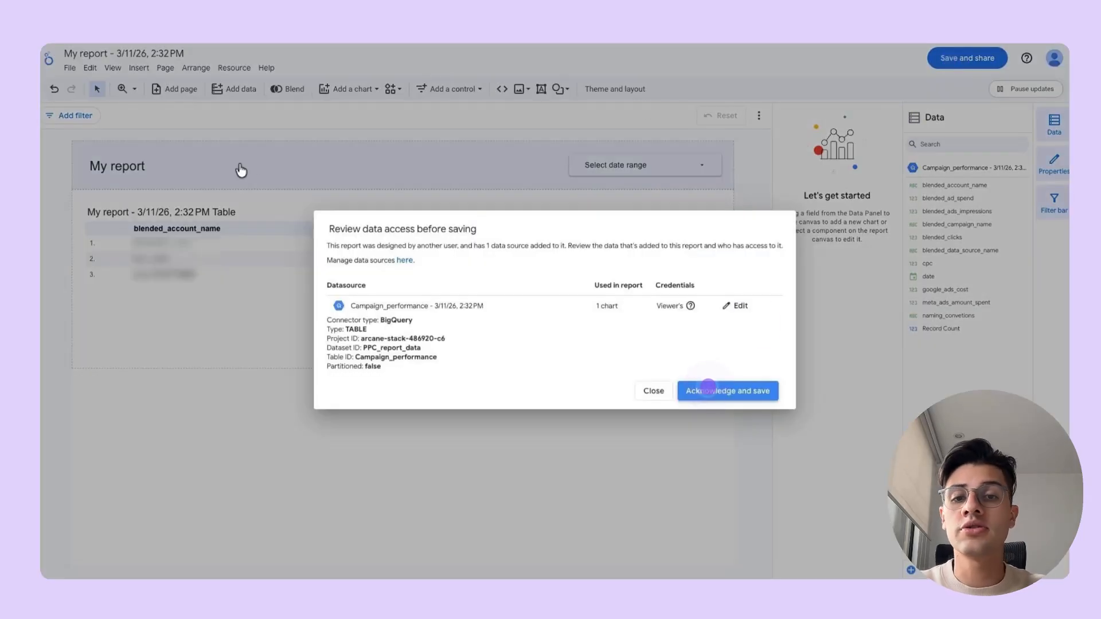
left_click(708, 386)
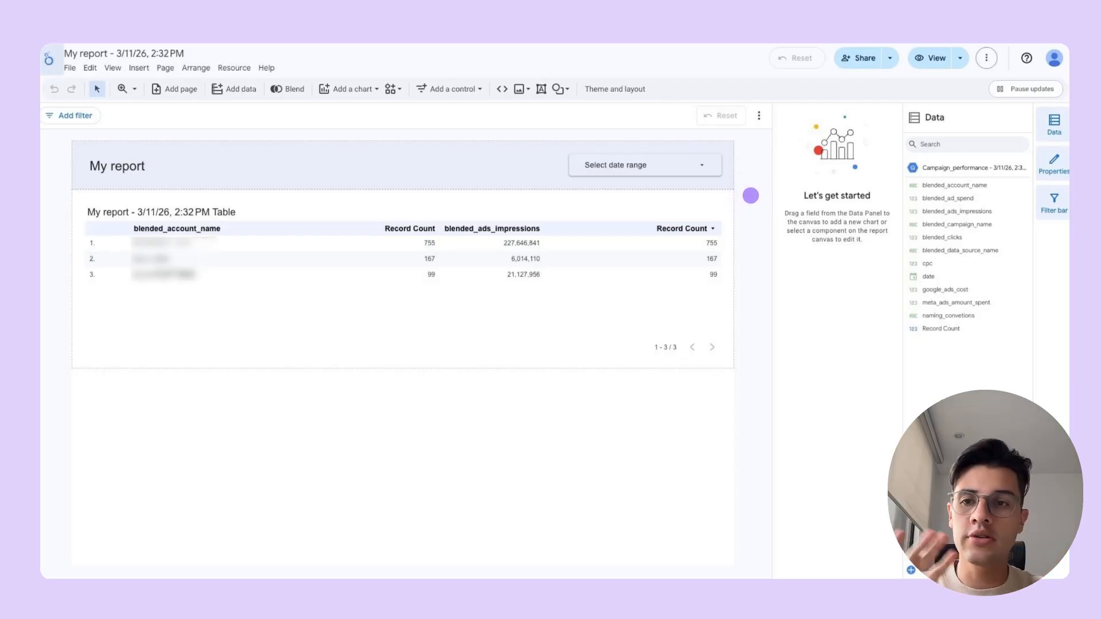
- Start a blank report and connect the BigQuery table Campaign_performance from the PPC_report_data dataset in Marketing Data Test Project
left_click(51, 60)
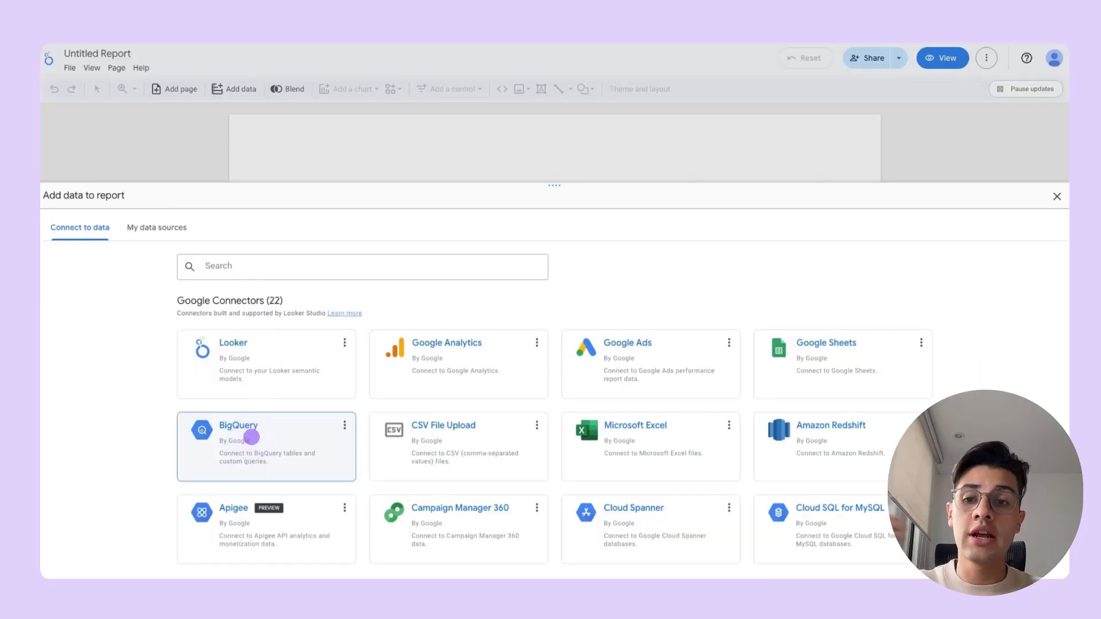
left_click(251, 437)
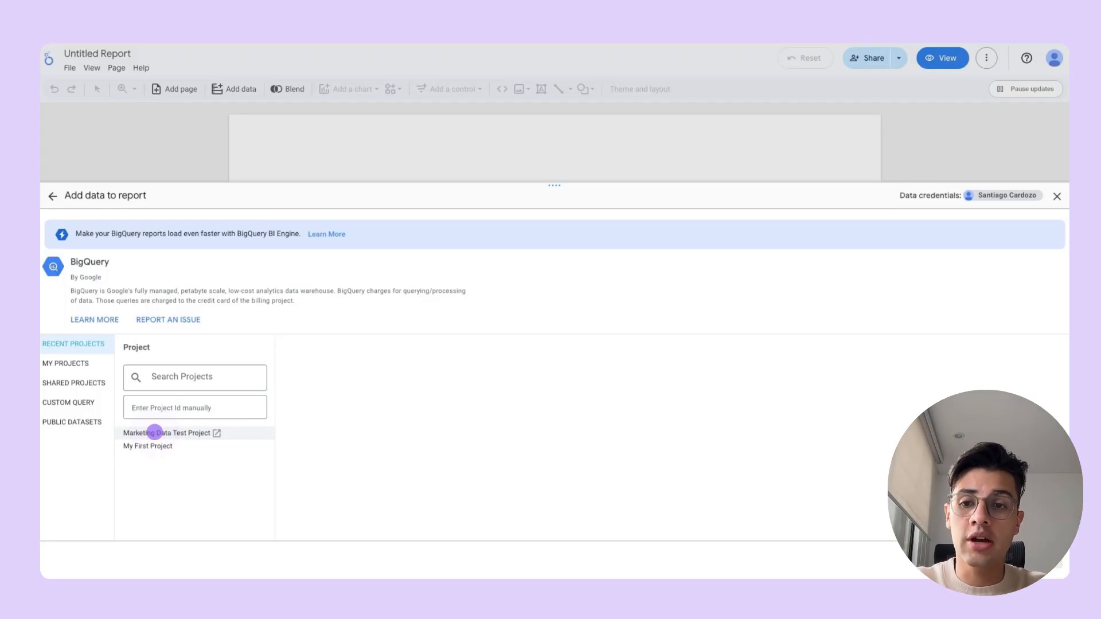
left_click(155, 432)
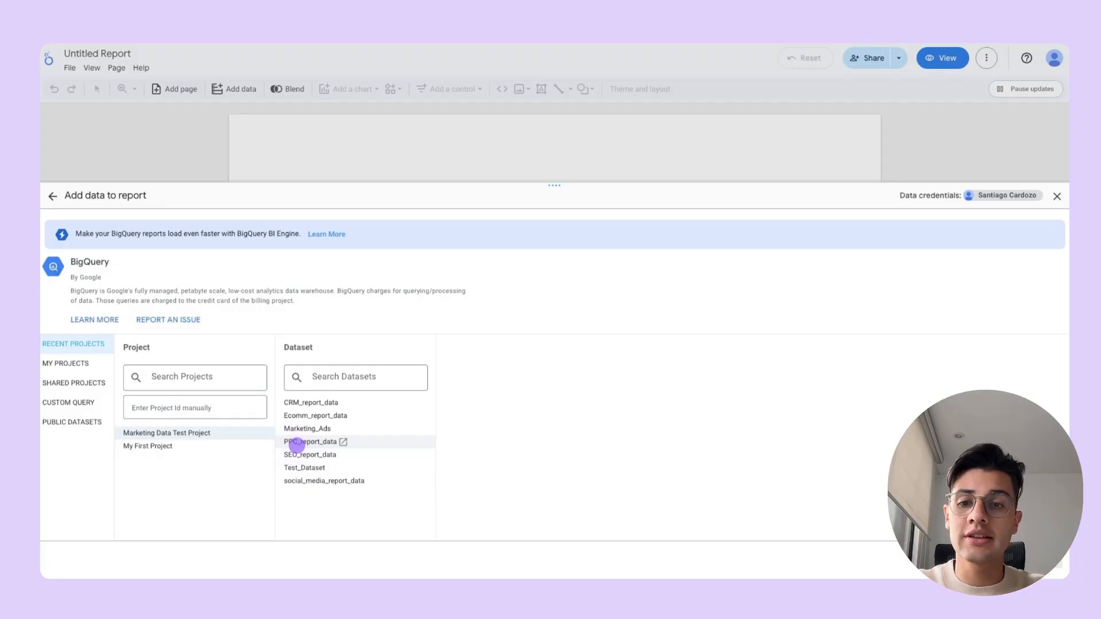
left_click(297, 444)
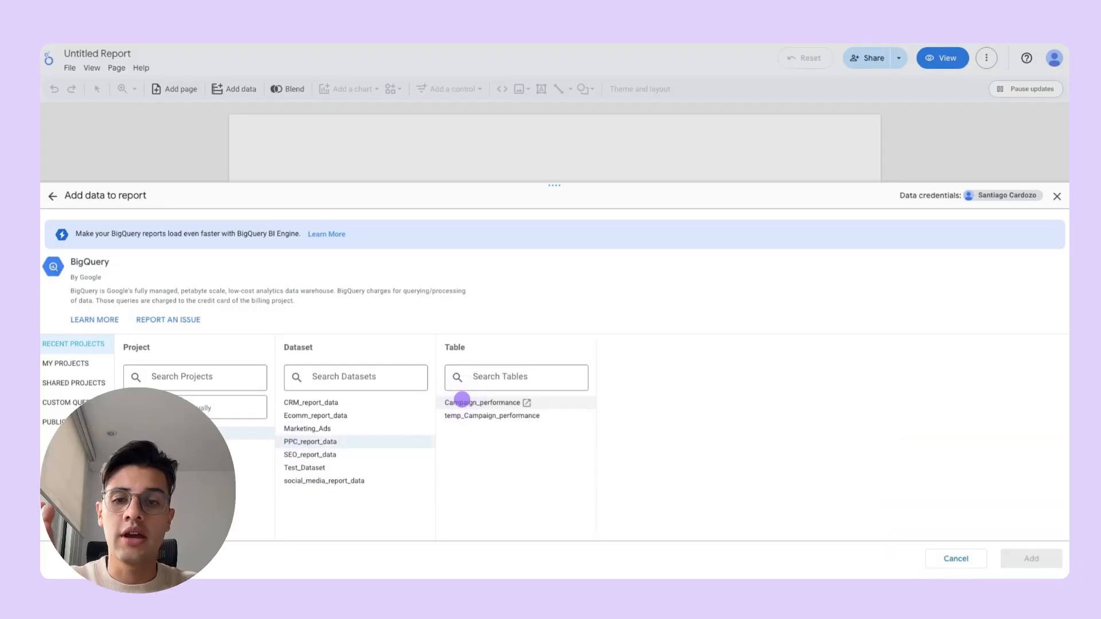
left_click(462, 401)
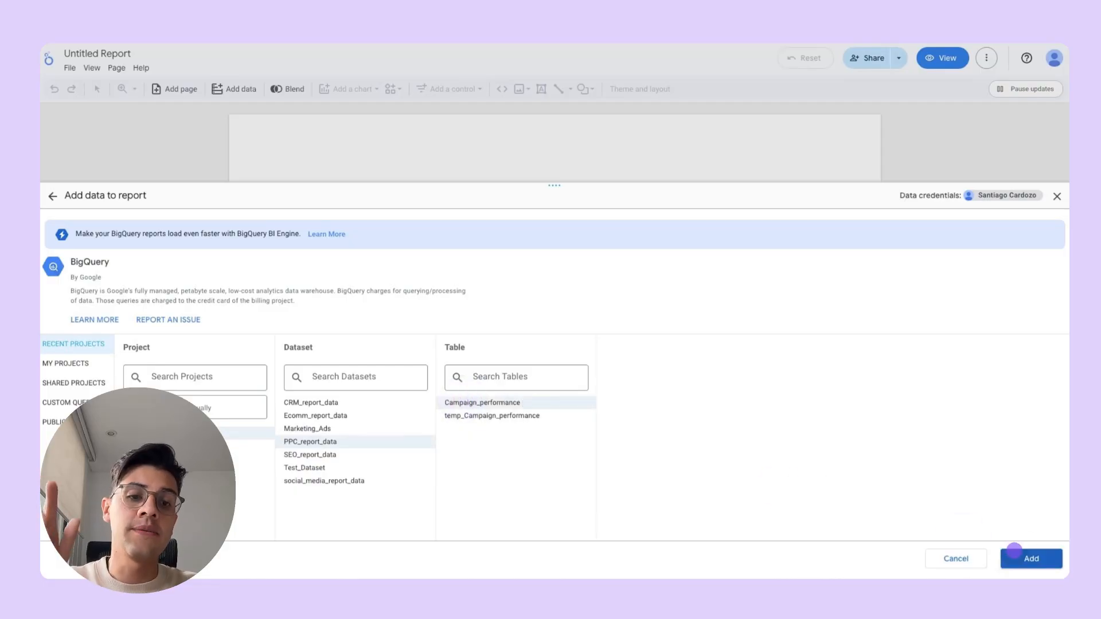
left_click(1013, 553)
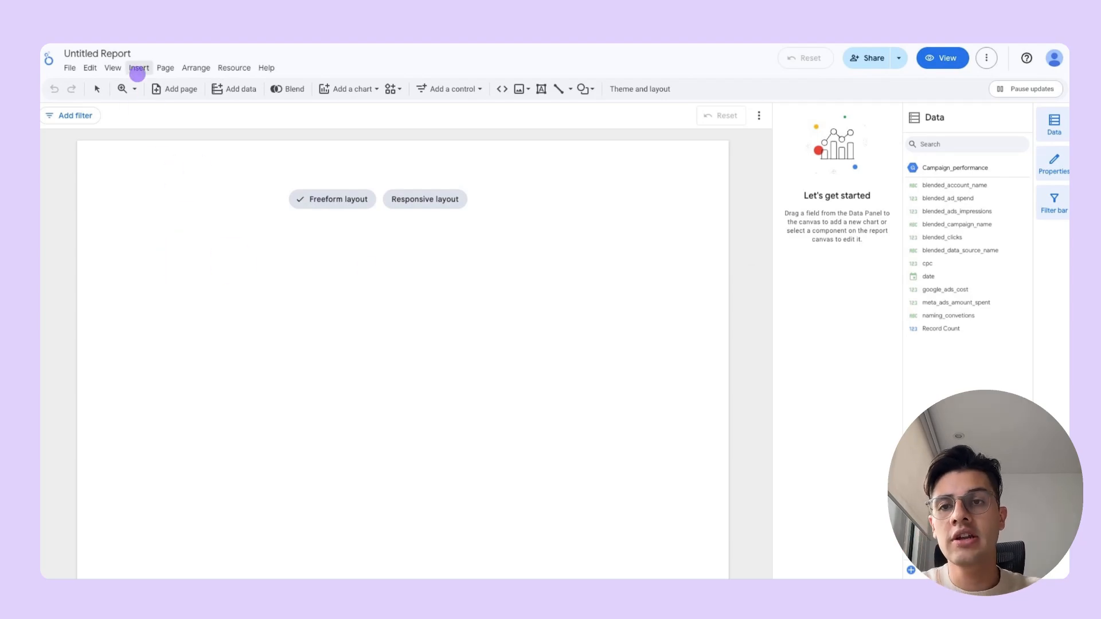
- Rename the untitled report as PPC_Report
left_click(138, 67)
double_click(89, 52)
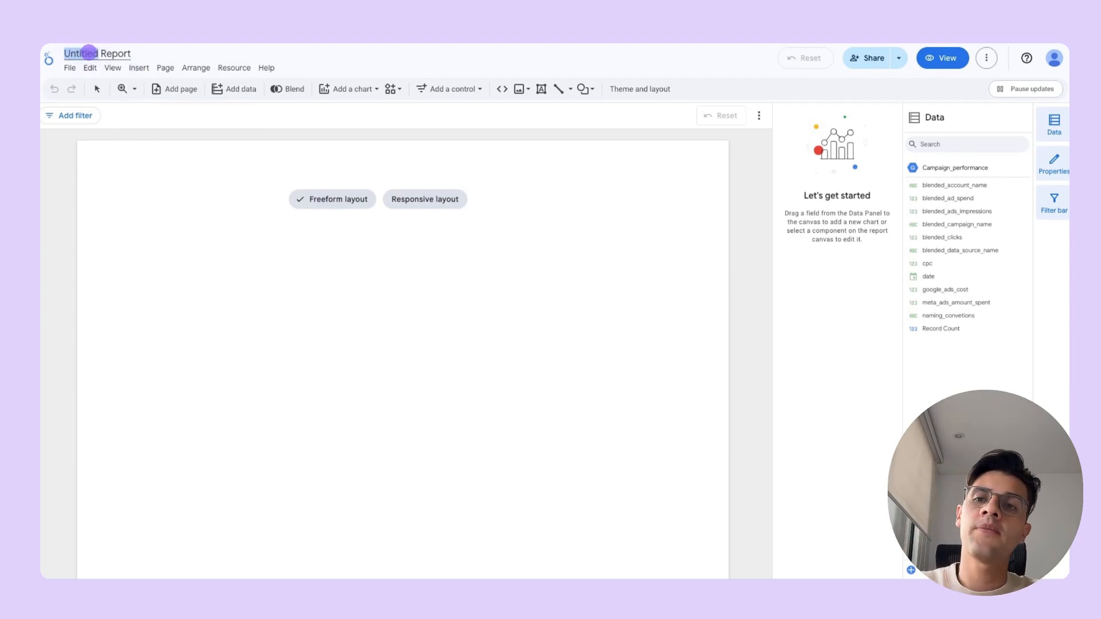
type("PPC_Report")
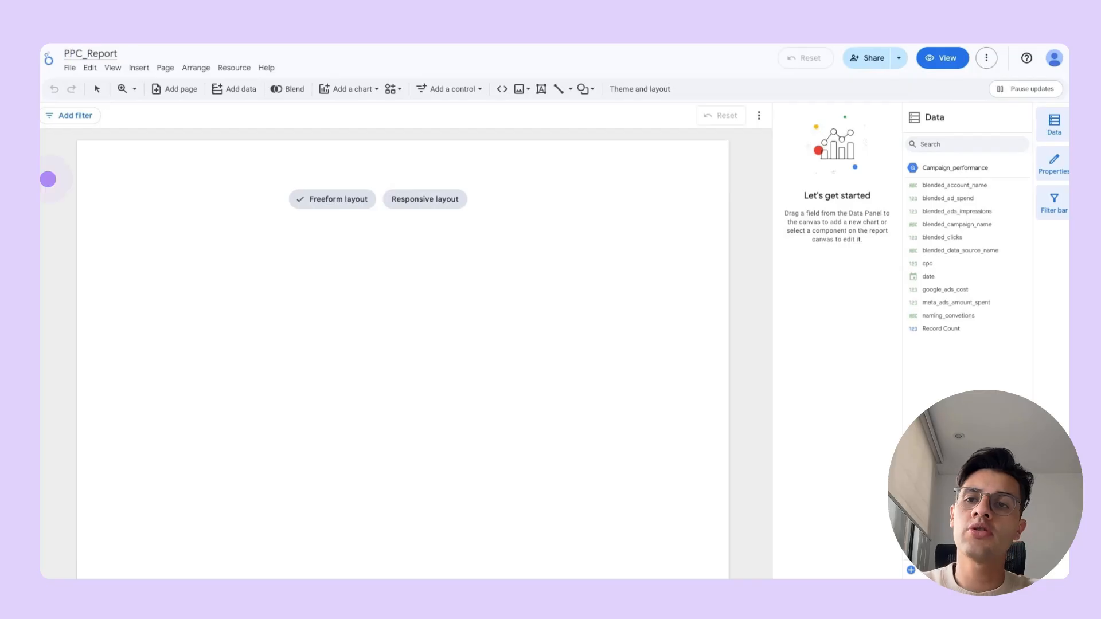
left_click(47, 184)
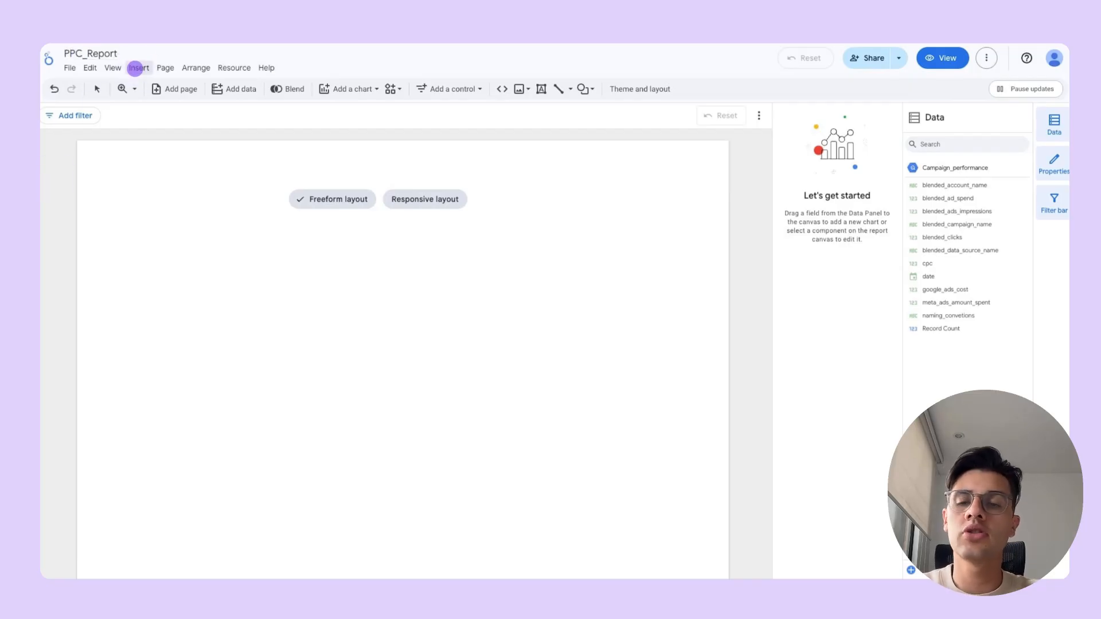
- Insert a scorecard near the page's upper-left corner with blended_ad_spend as its metric
left_click(135, 68)
left_click(172, 277)
left_click(111, 187)
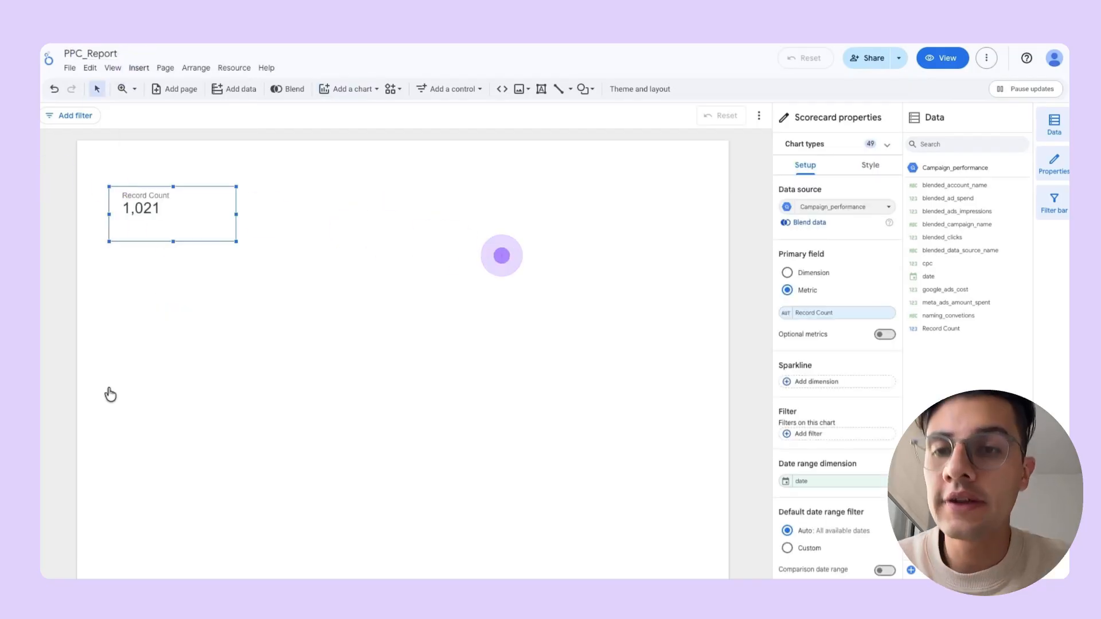
left_click(190, 368)
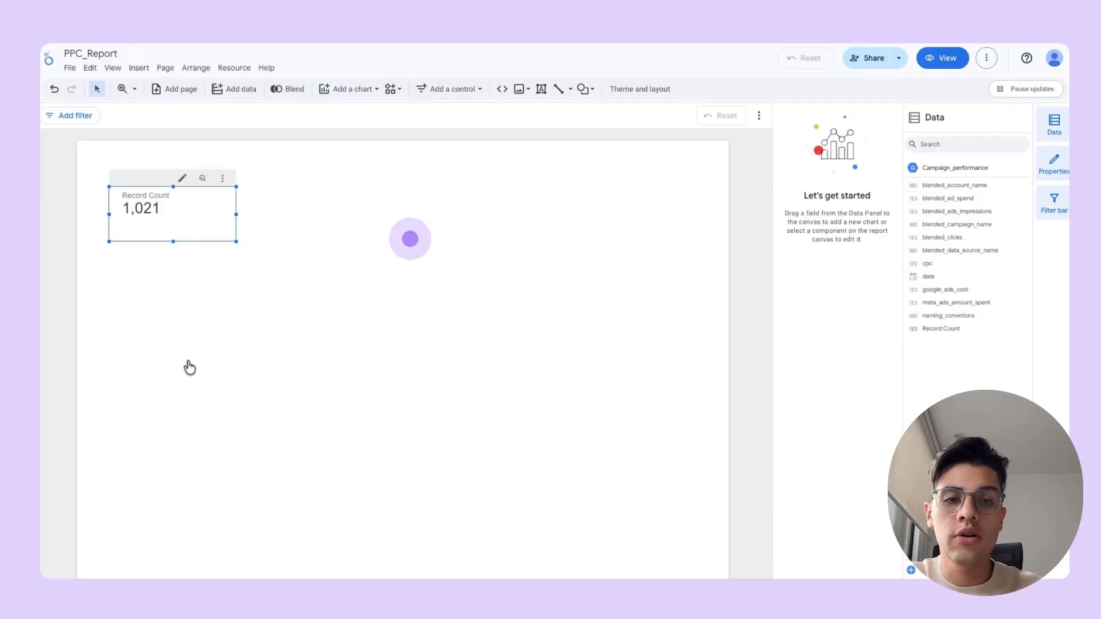
left_click(805, 314)
left_click(803, 383)
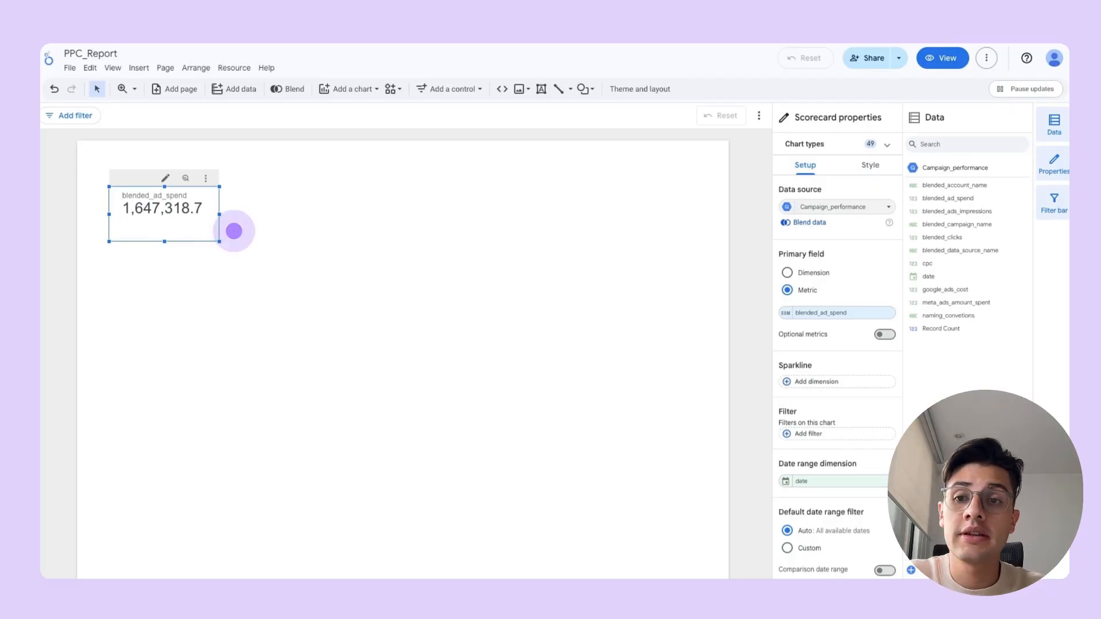
left_click(222, 211)
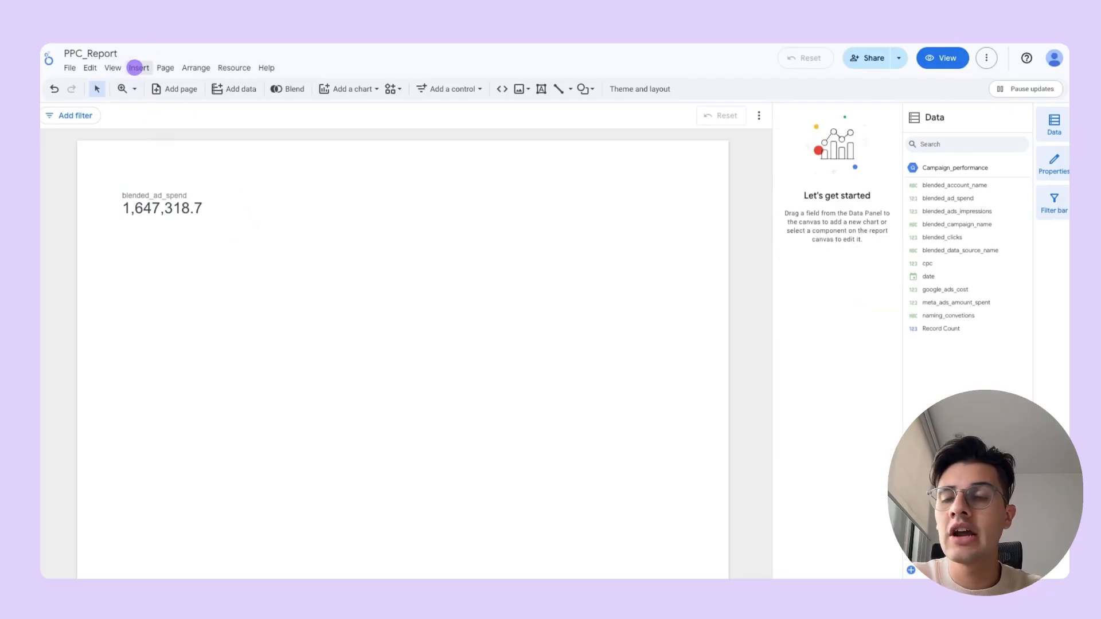
- Insert a second scorecard beside the ad spend one with blended_ads_impressions as its metric
left_click(137, 67)
left_click(221, 194)
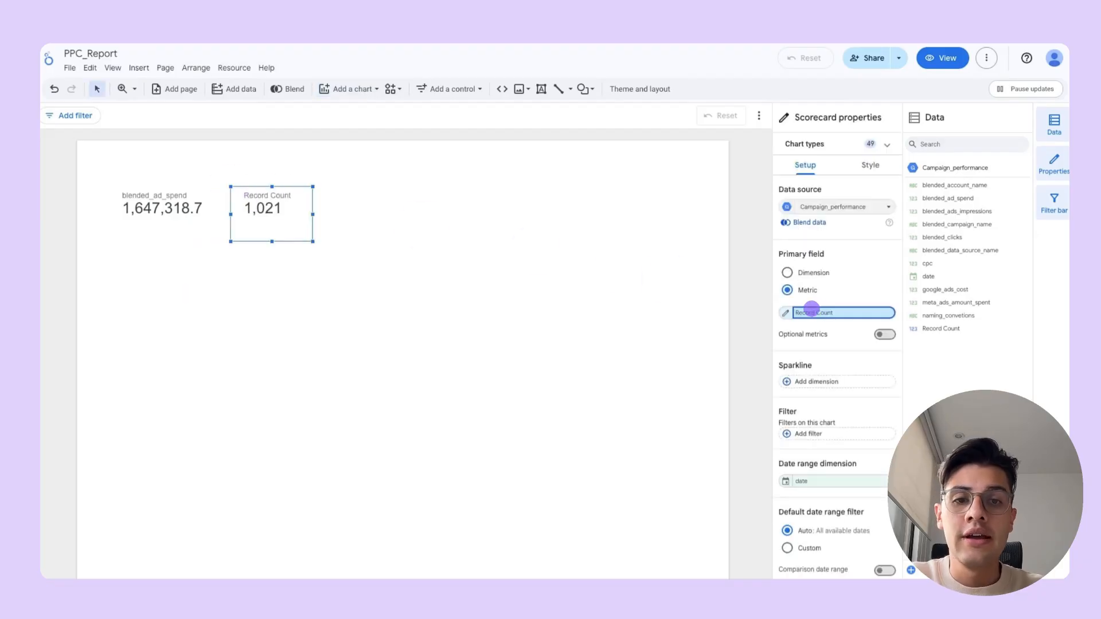
left_click(803, 313)
left_click(808, 398)
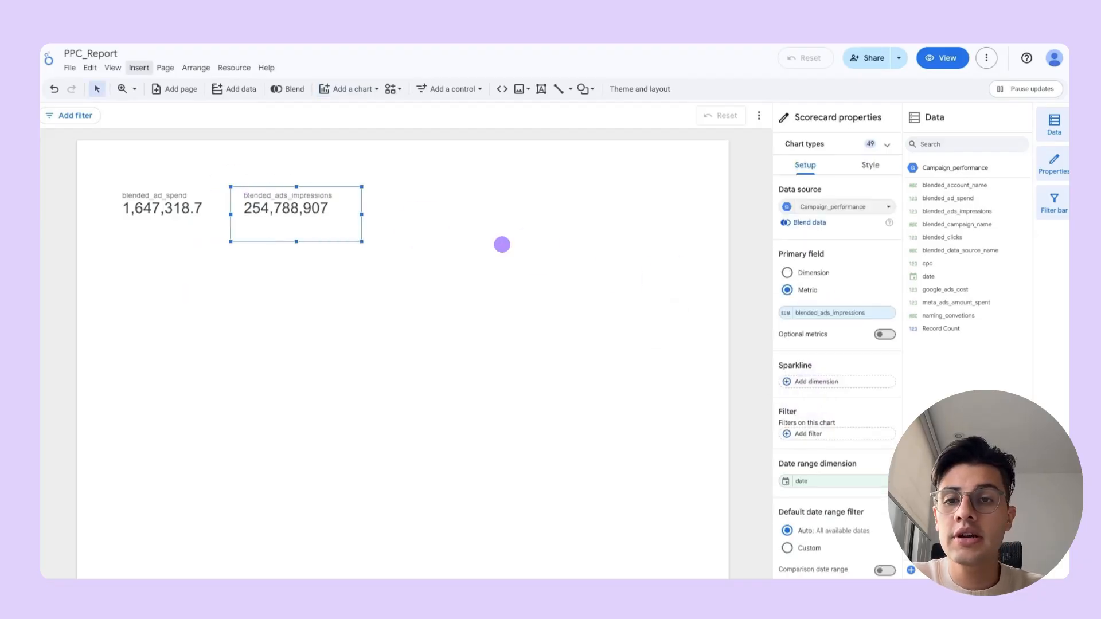
- Insert a third scorecard beside the impressions one with blended_clicks as its metric
left_click(138, 66)
left_click(165, 277)
left_click(389, 190)
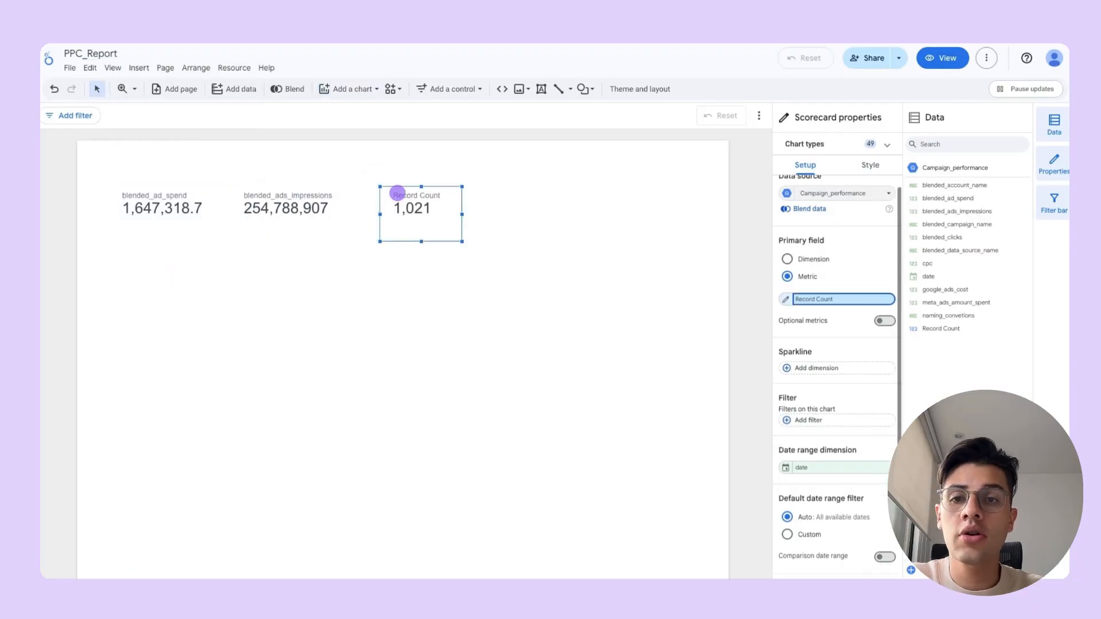
left_click(818, 299)
left_click(810, 411)
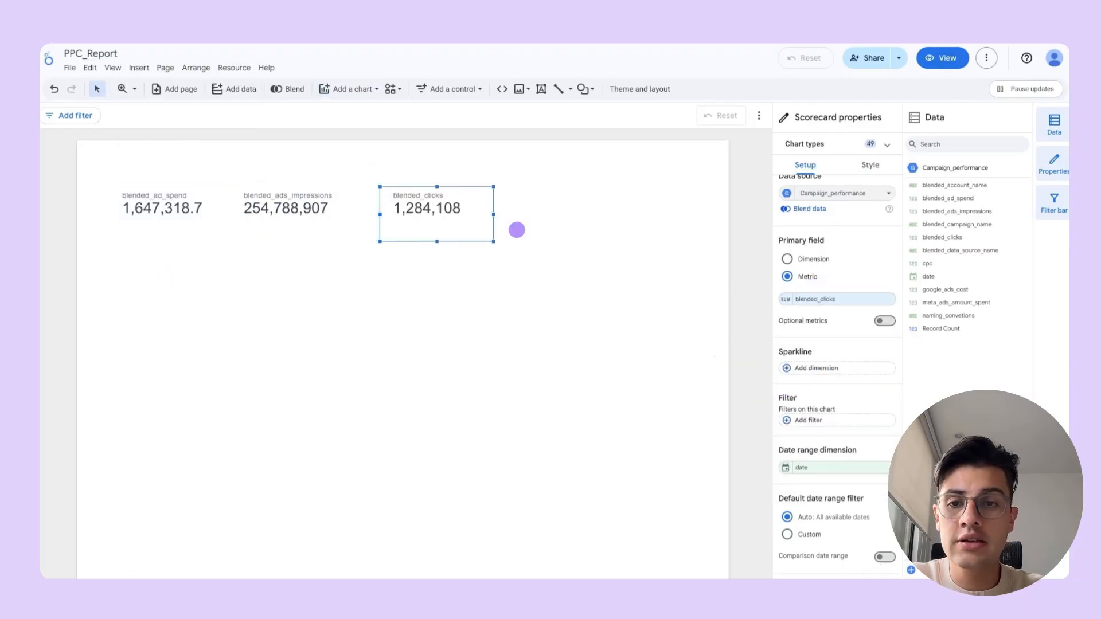
left_click(368, 262)
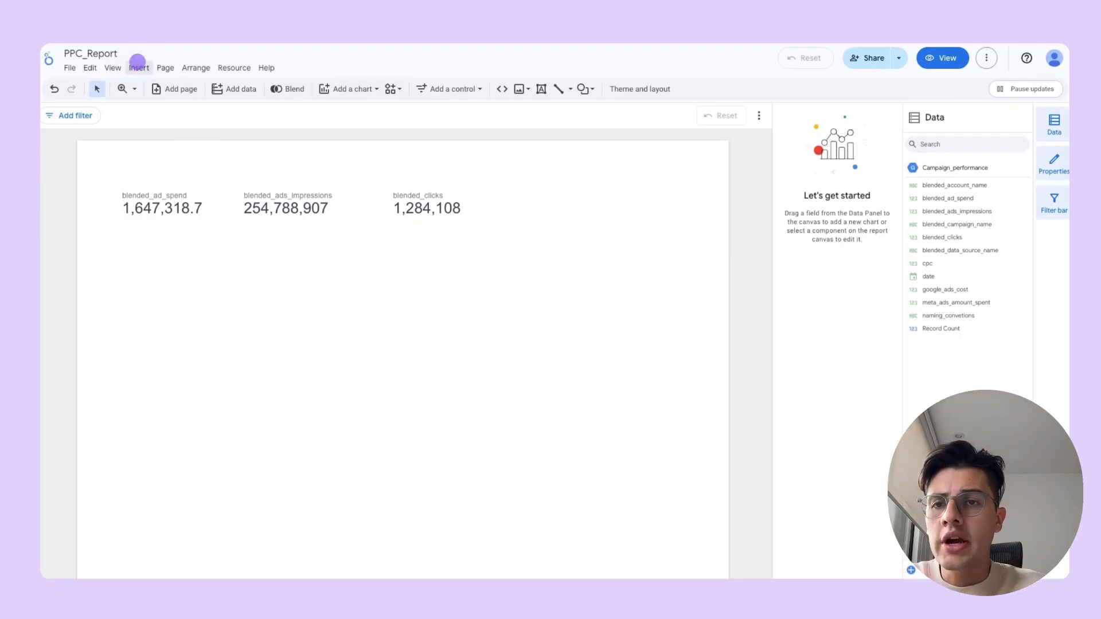
- Insert a time series chart of blended_ad_spend by date below the scorecards
left_click(138, 67)
left_click(157, 86)
left_click_drag(109, 250, 710, 414)
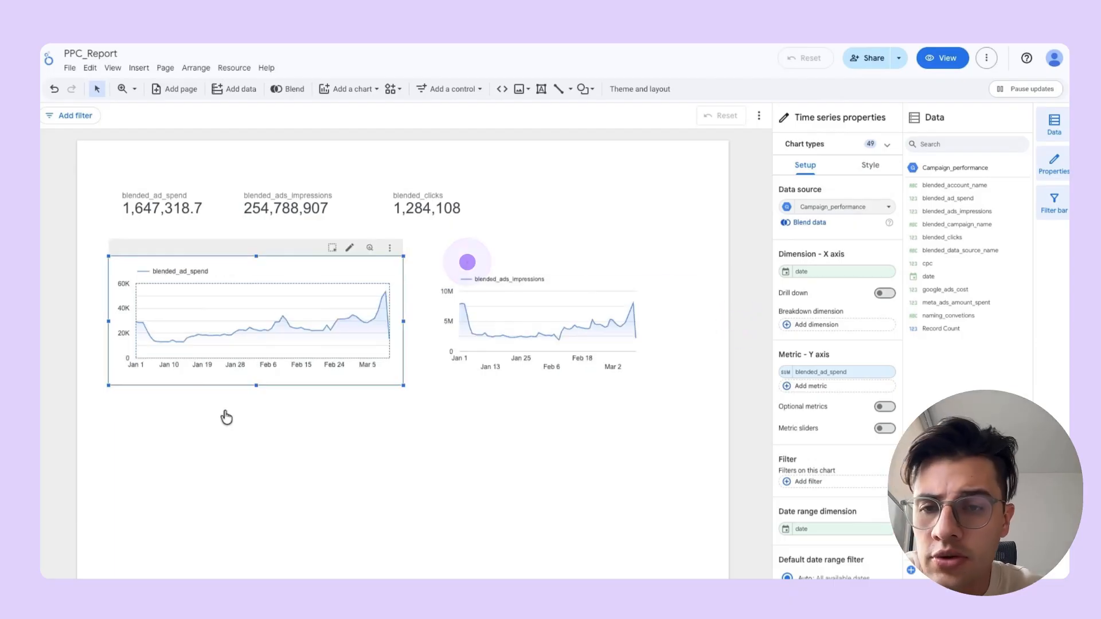
left_click(226, 417)
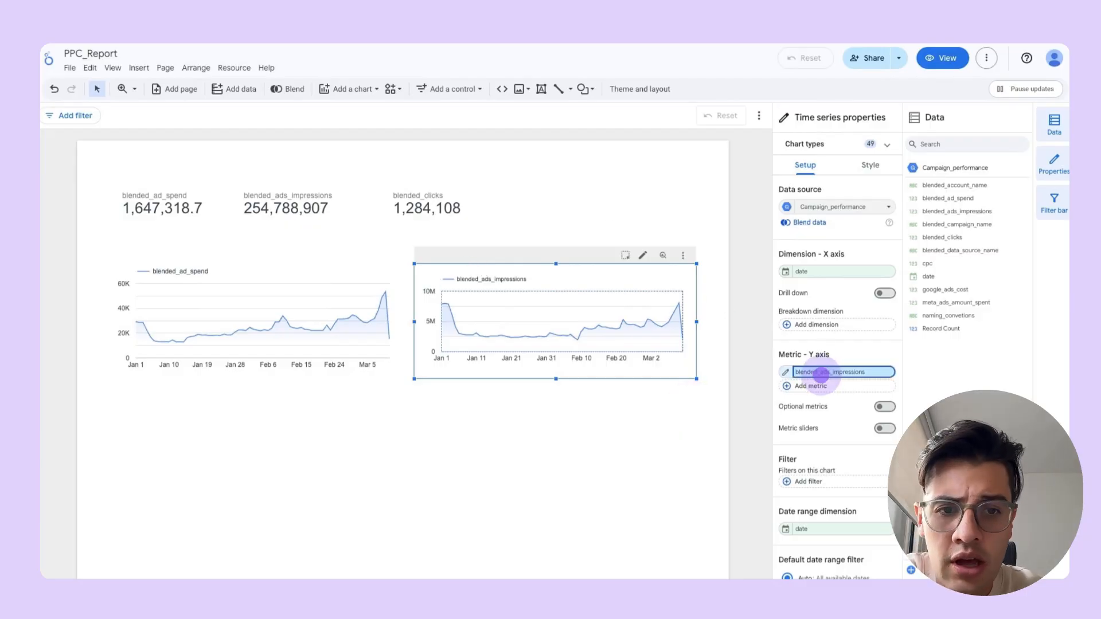
- Add blended_clicks as a second metric to the blended_ads_impressions time series chart
left_click(821, 375)
left_click(740, 330)
left_click(819, 386)
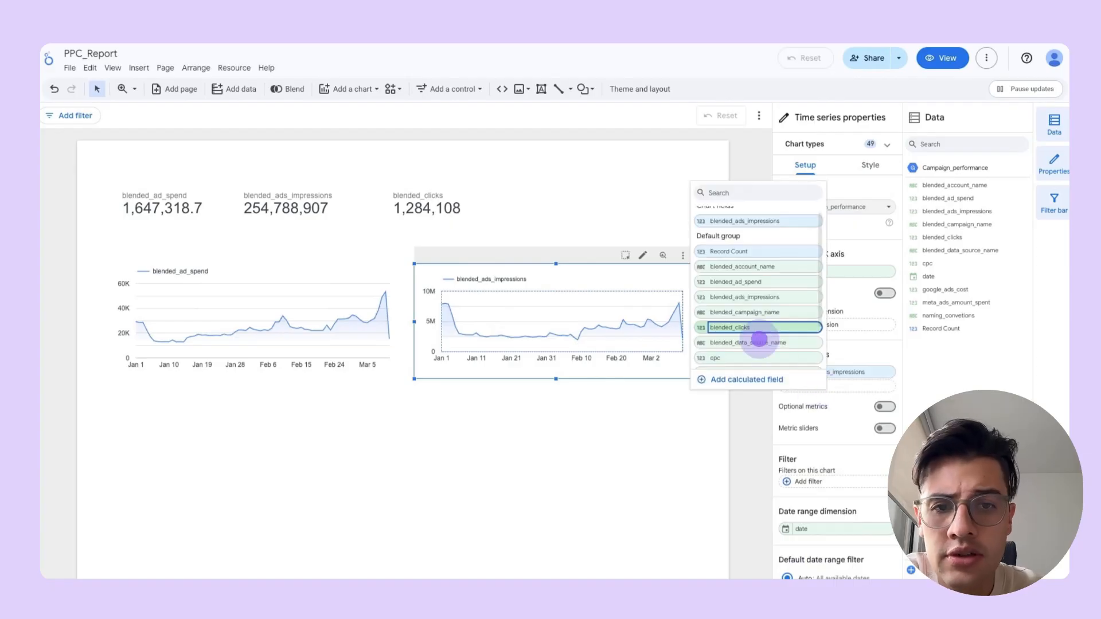
left_click(774, 322)
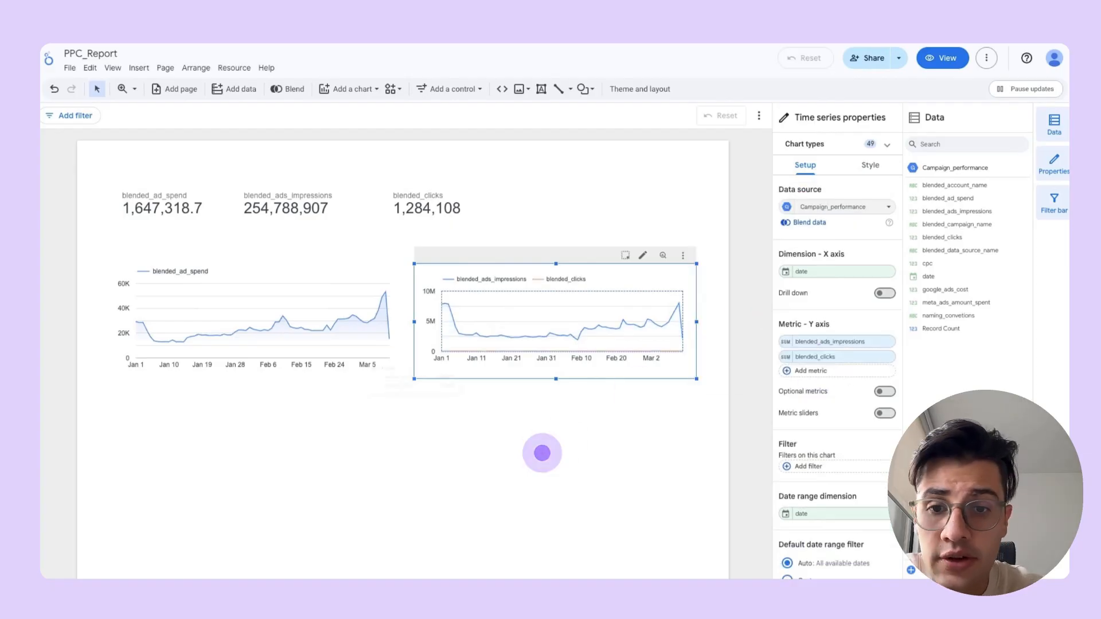
left_click(343, 473)
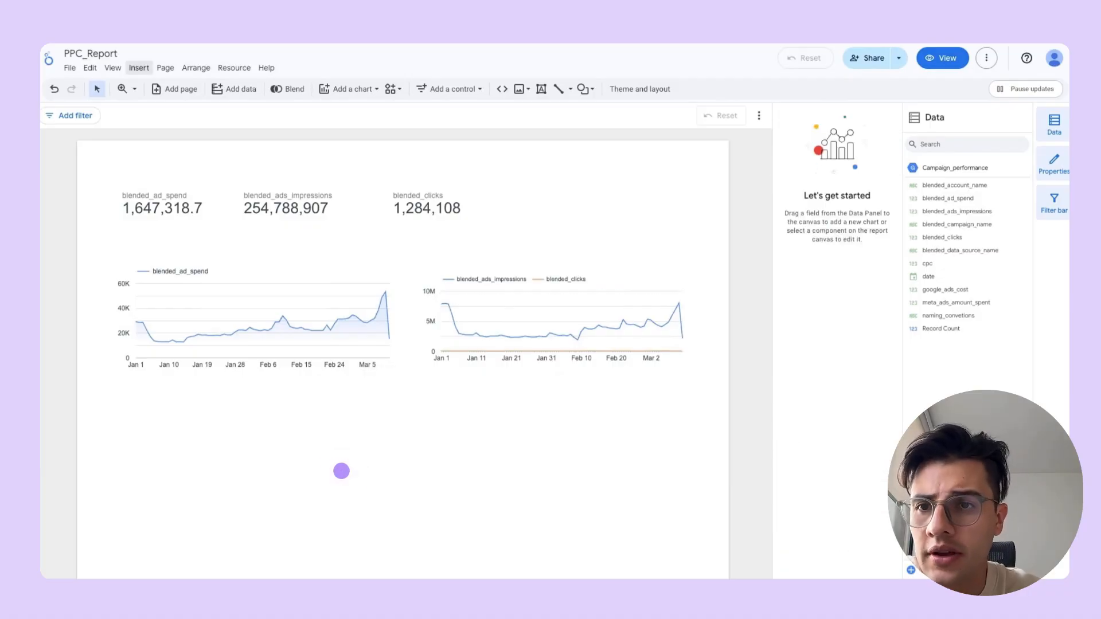
- Insert a vertical bar chart below the ad spend time series, showing blended_ad_spend by blended_data_source_name
left_click(138, 68)
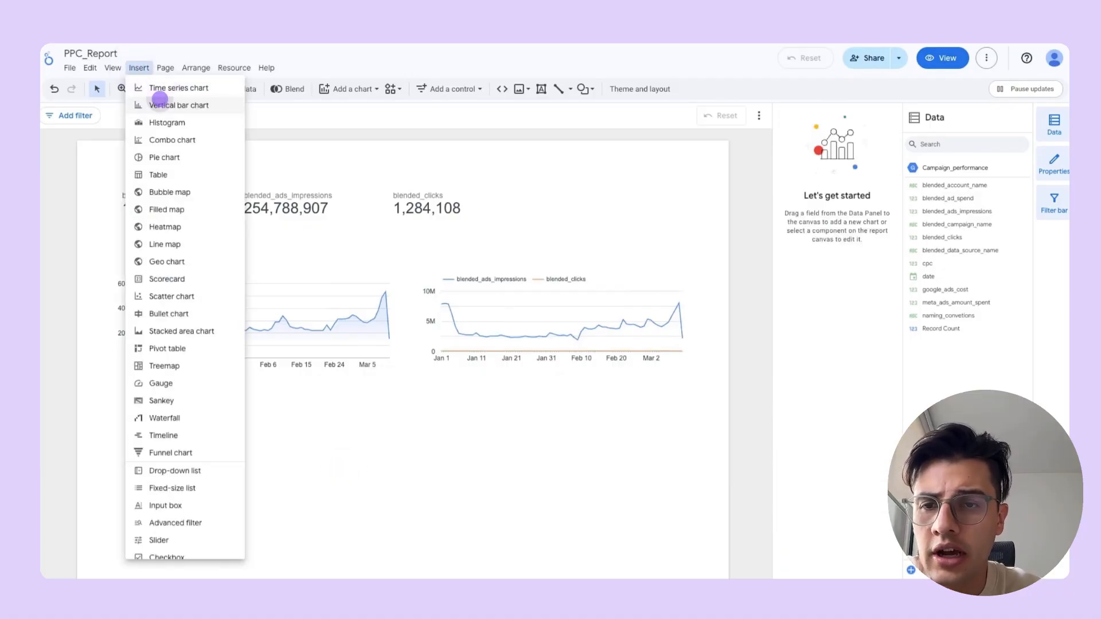
left_click(166, 105)
left_click(110, 375)
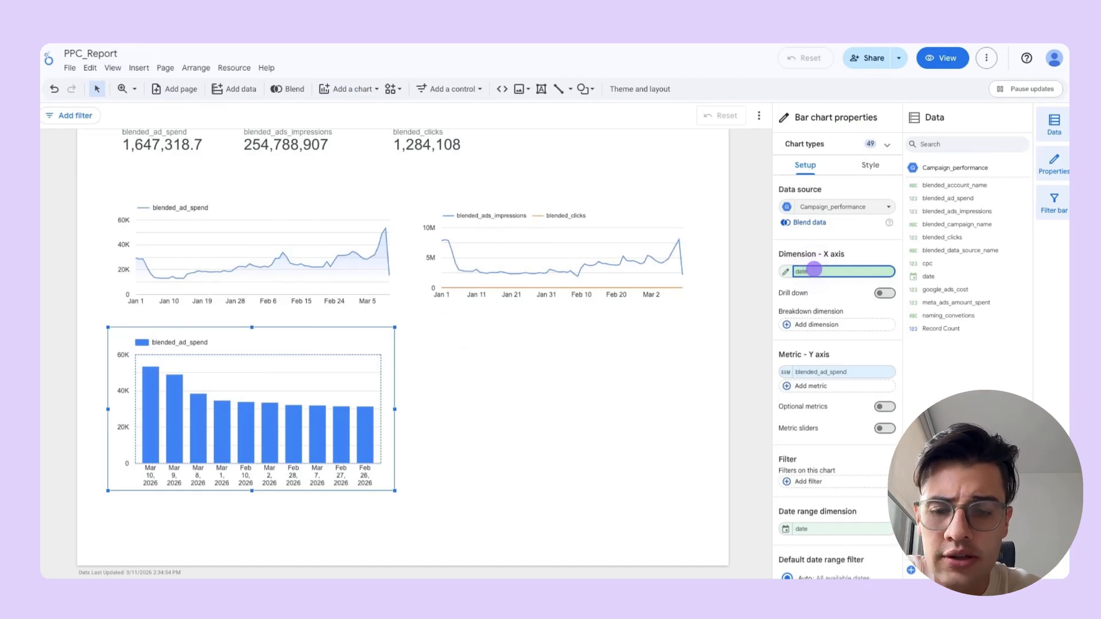
left_click(814, 269)
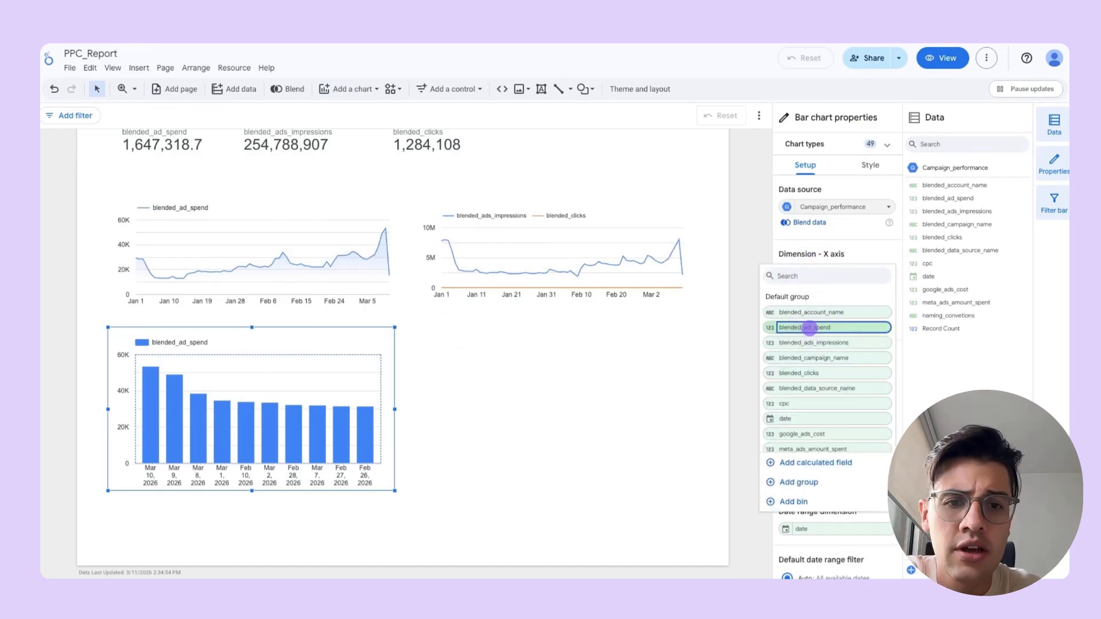
left_click(809, 327)
left_click(809, 274)
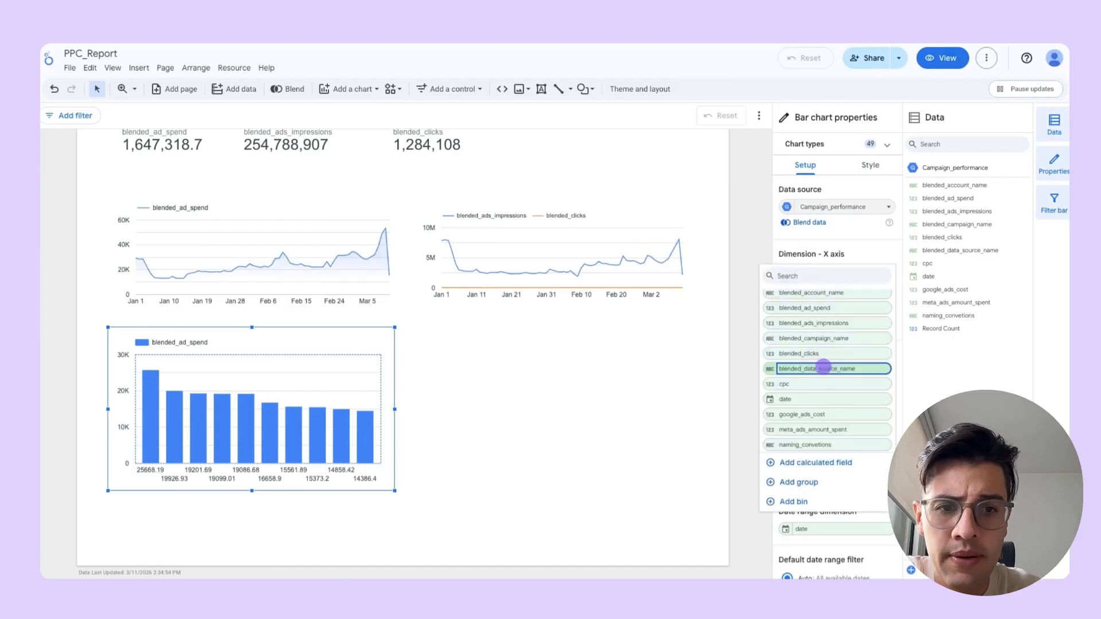
left_click(823, 368)
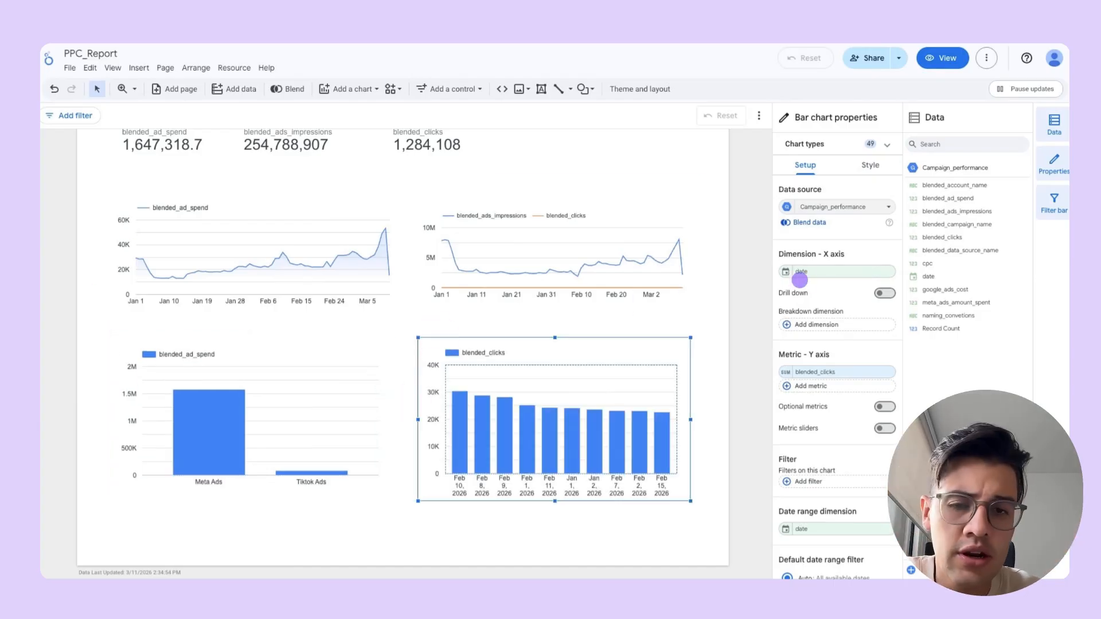
- Set the second bar chart's dimension to blended_data_source_name and its metrics to blended_ads_impressions and blended_clicks
left_click(800, 272)
left_click(810, 388)
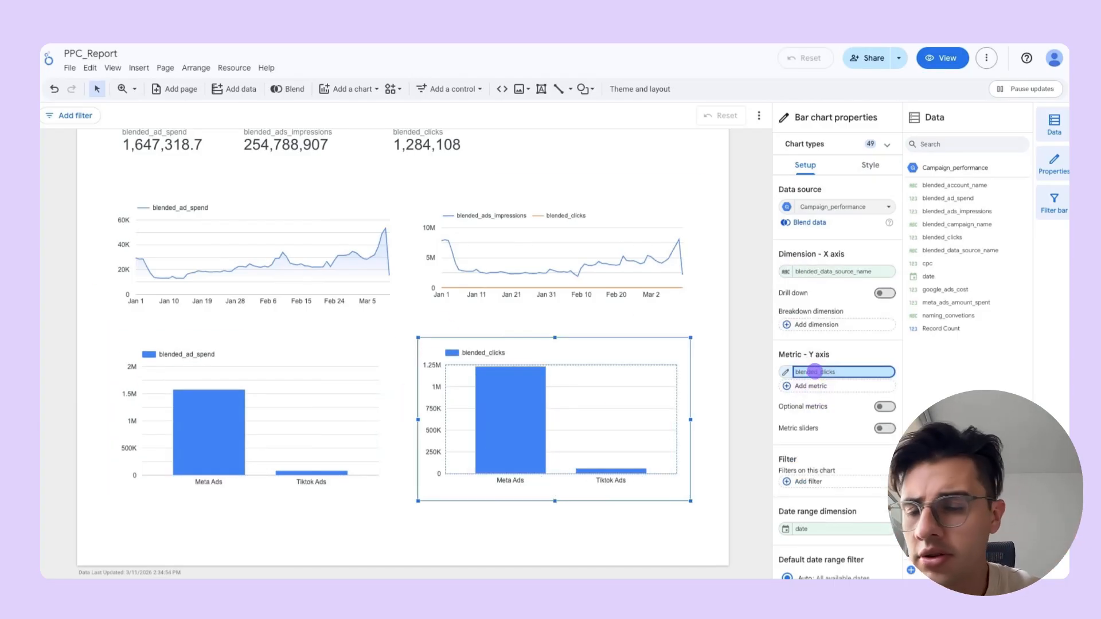
left_click(815, 371)
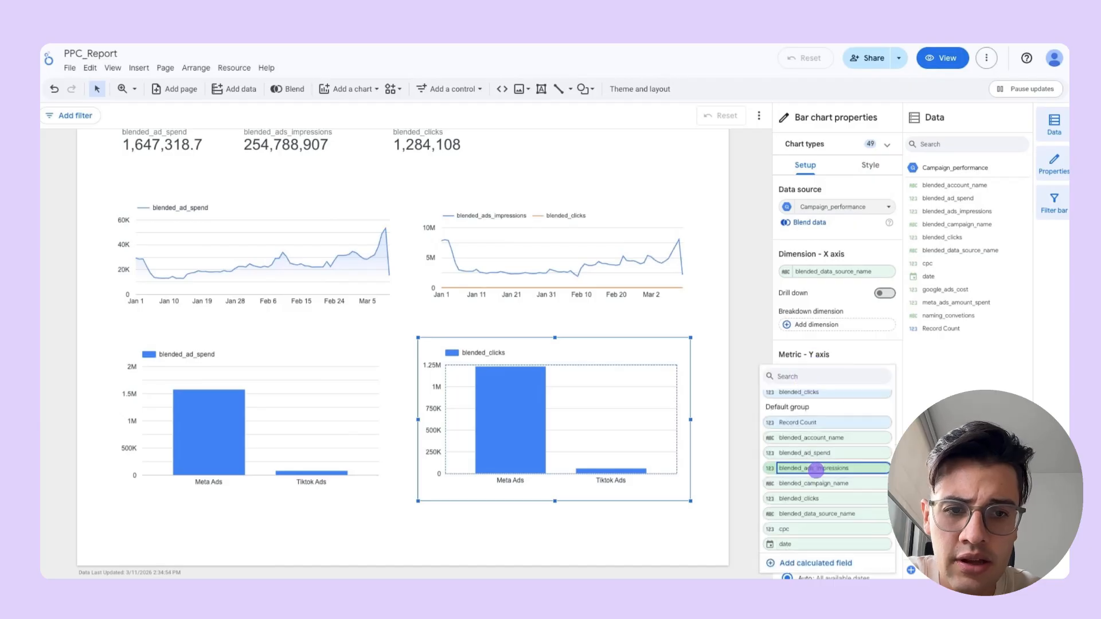
left_click(816, 403)
left_click(810, 385)
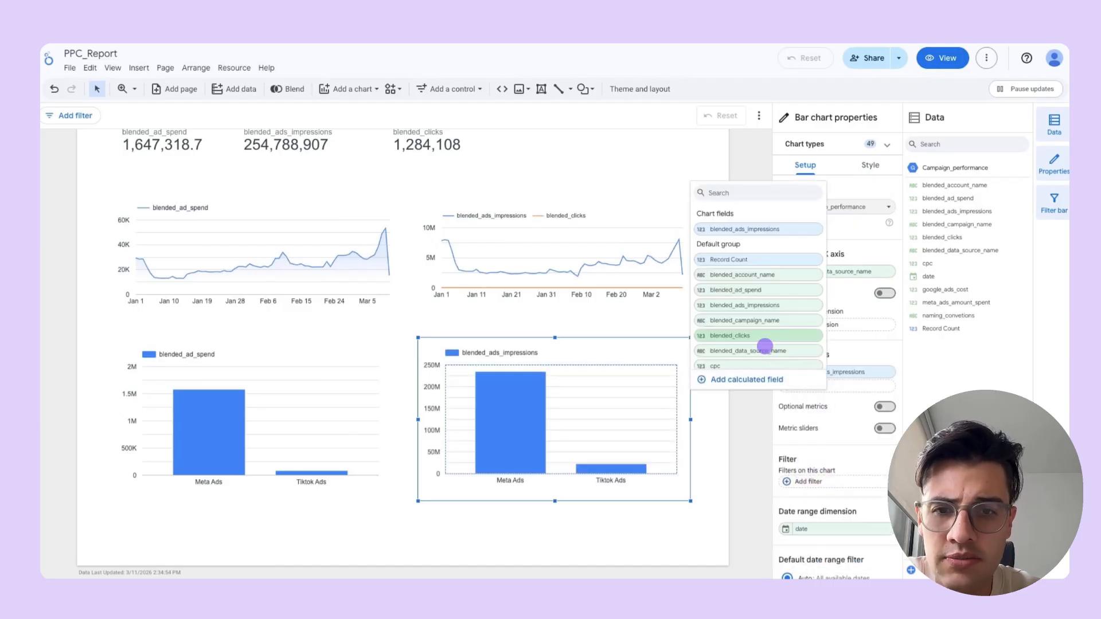
left_click(766, 344)
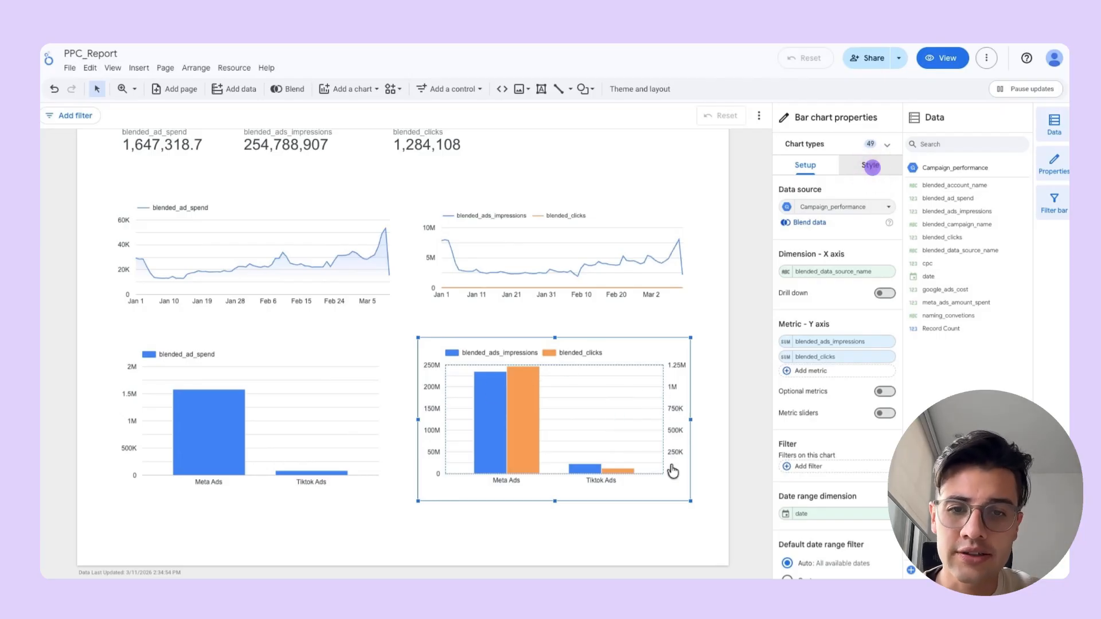
- Insert a table below the bar charts with blended_campaign_name as its dimension, and turn off its row numbers
left_click(139, 67)
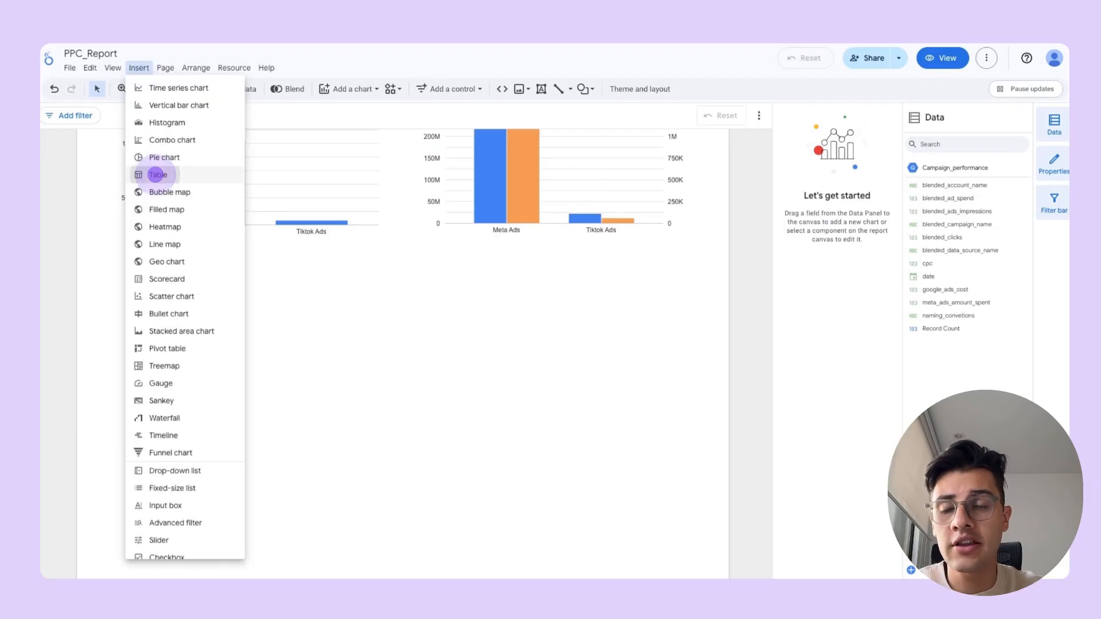
left_click(156, 174)
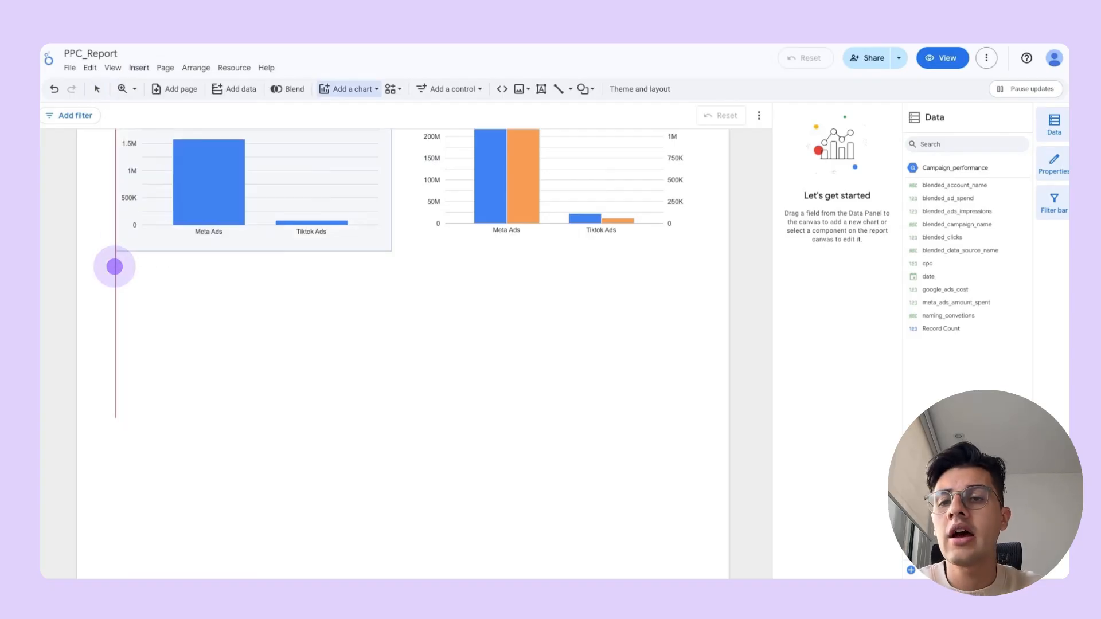
left_click(115, 266)
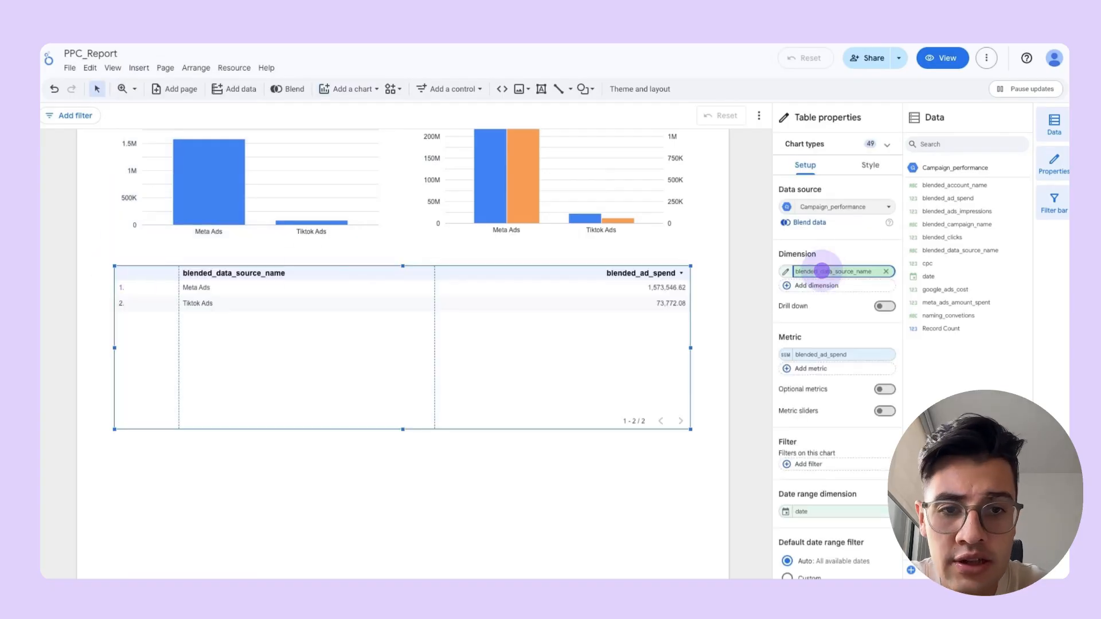
left_click(822, 271)
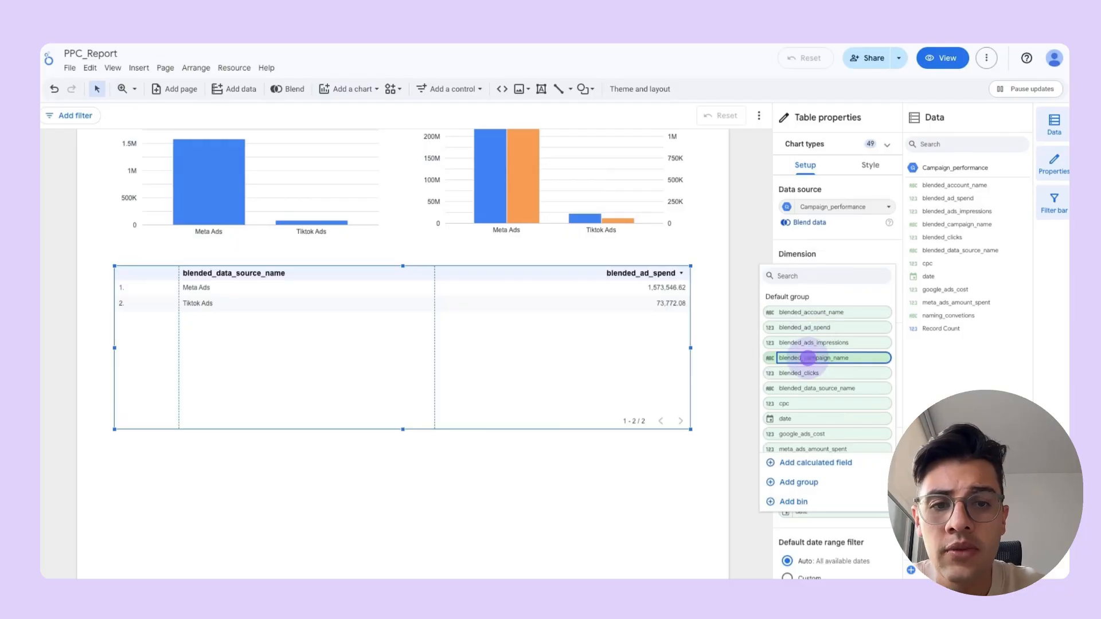
left_click(809, 358)
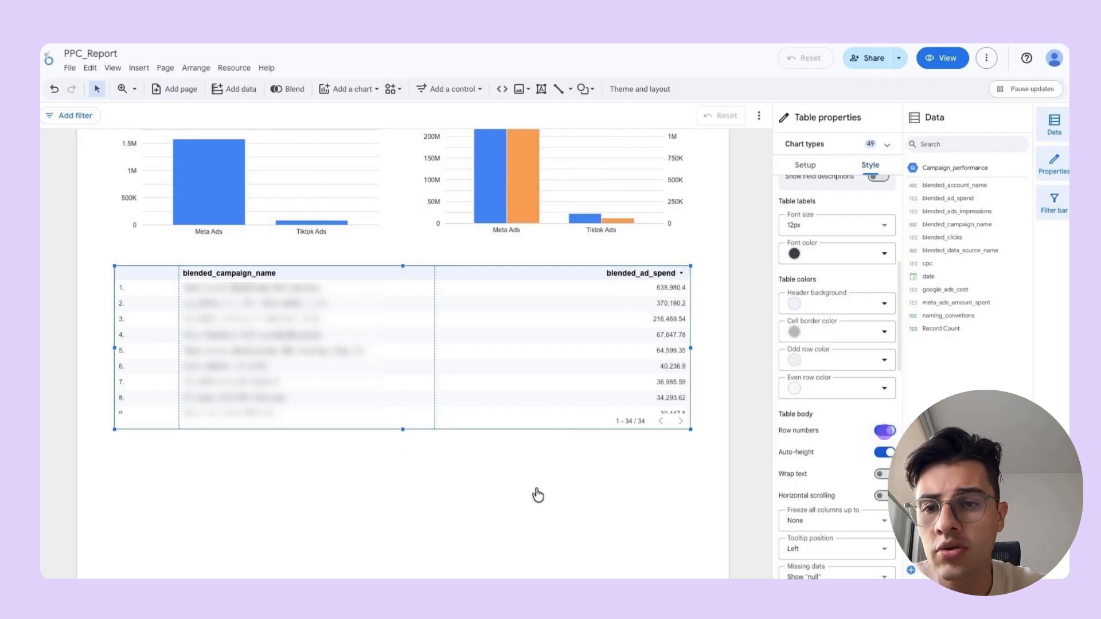
left_click(884, 430)
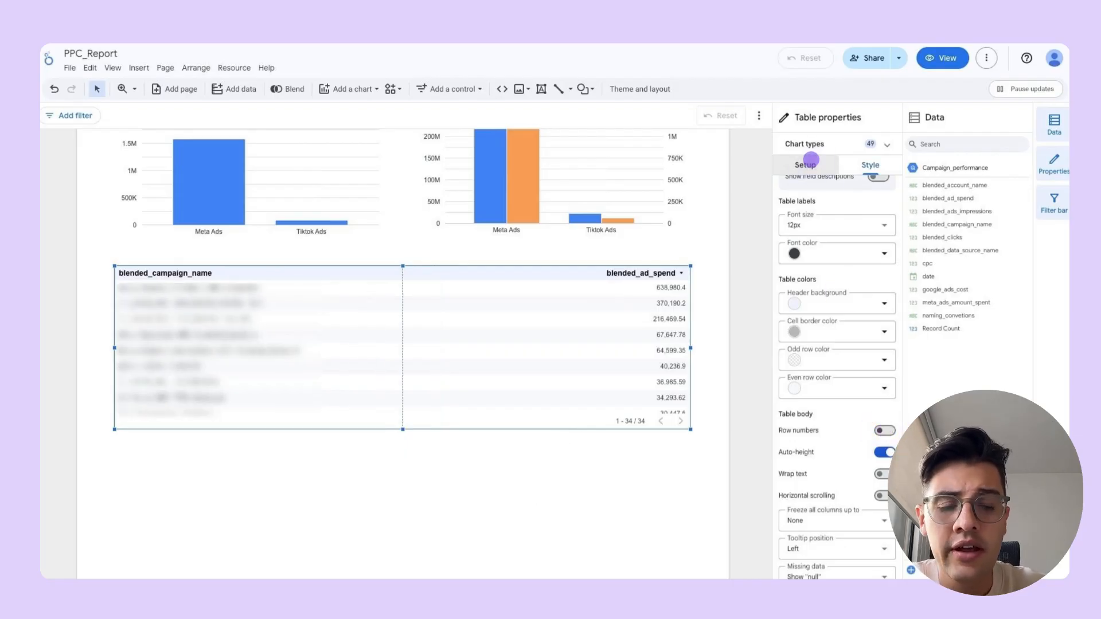
- Add the naming_convetions dimension and the blended_ads_impressions and blended_clicks metrics to the campaign table
left_click(804, 164)
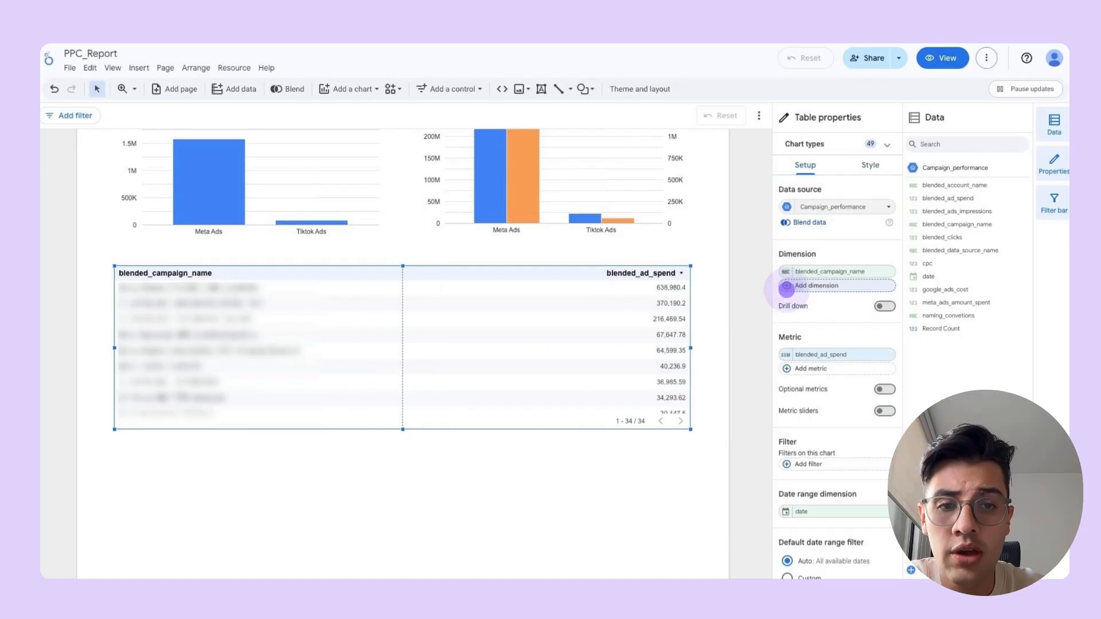
left_click(804, 285)
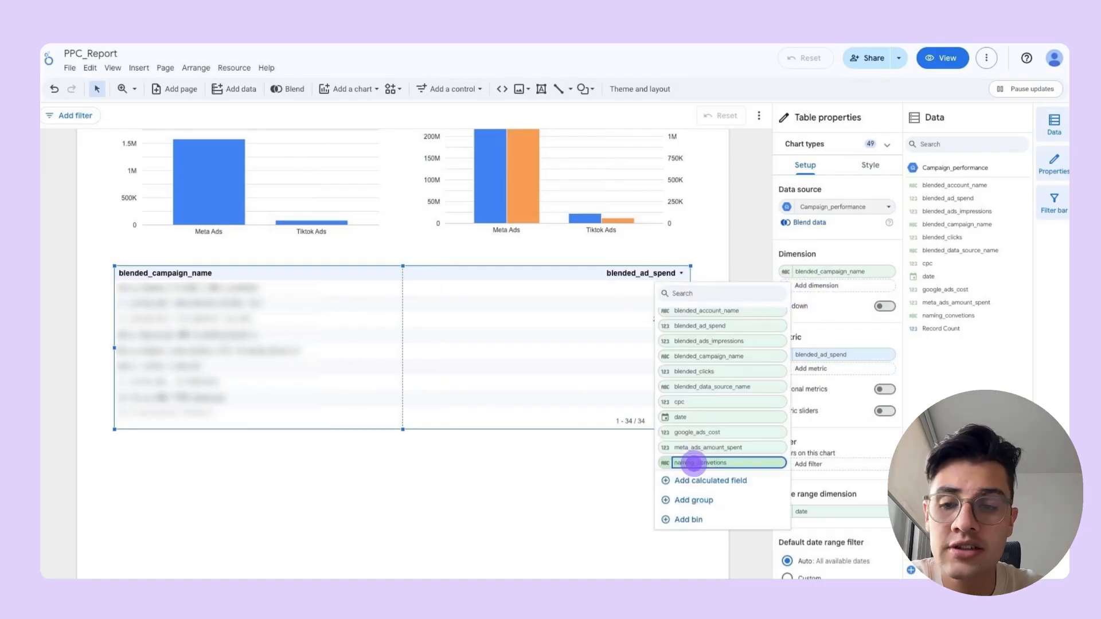
left_click(693, 463)
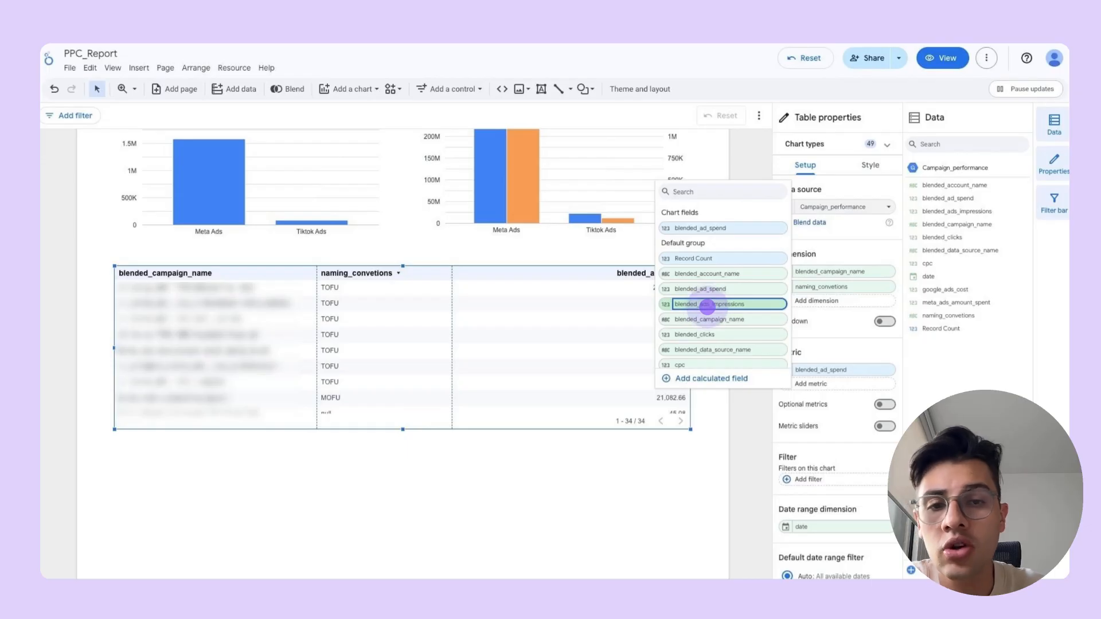
left_click(707, 307)
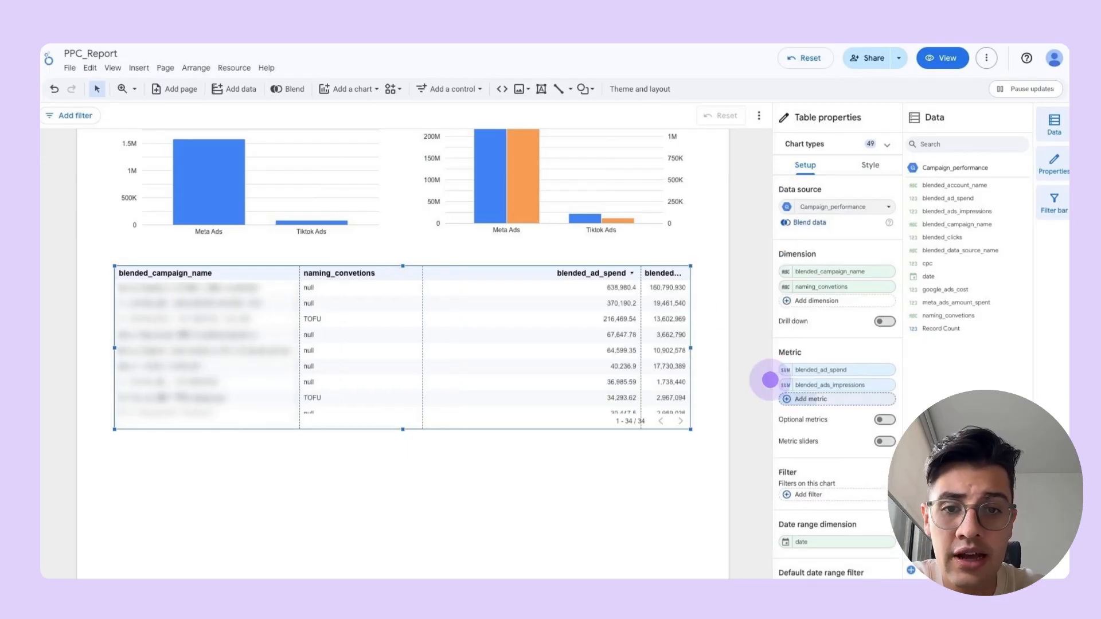
left_click(782, 396)
left_click(714, 364)
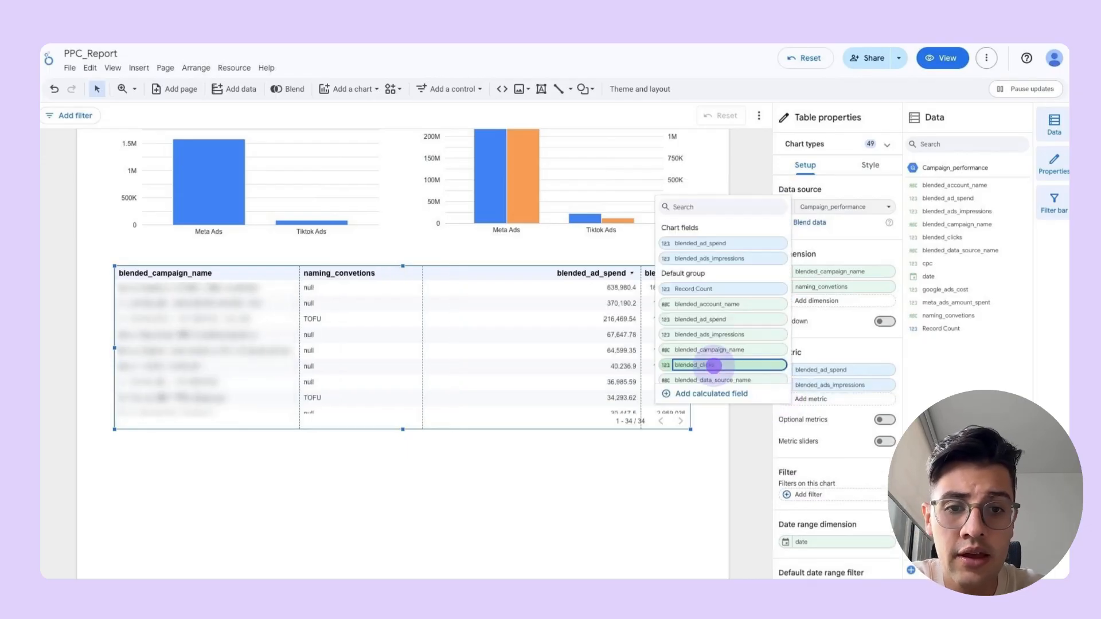